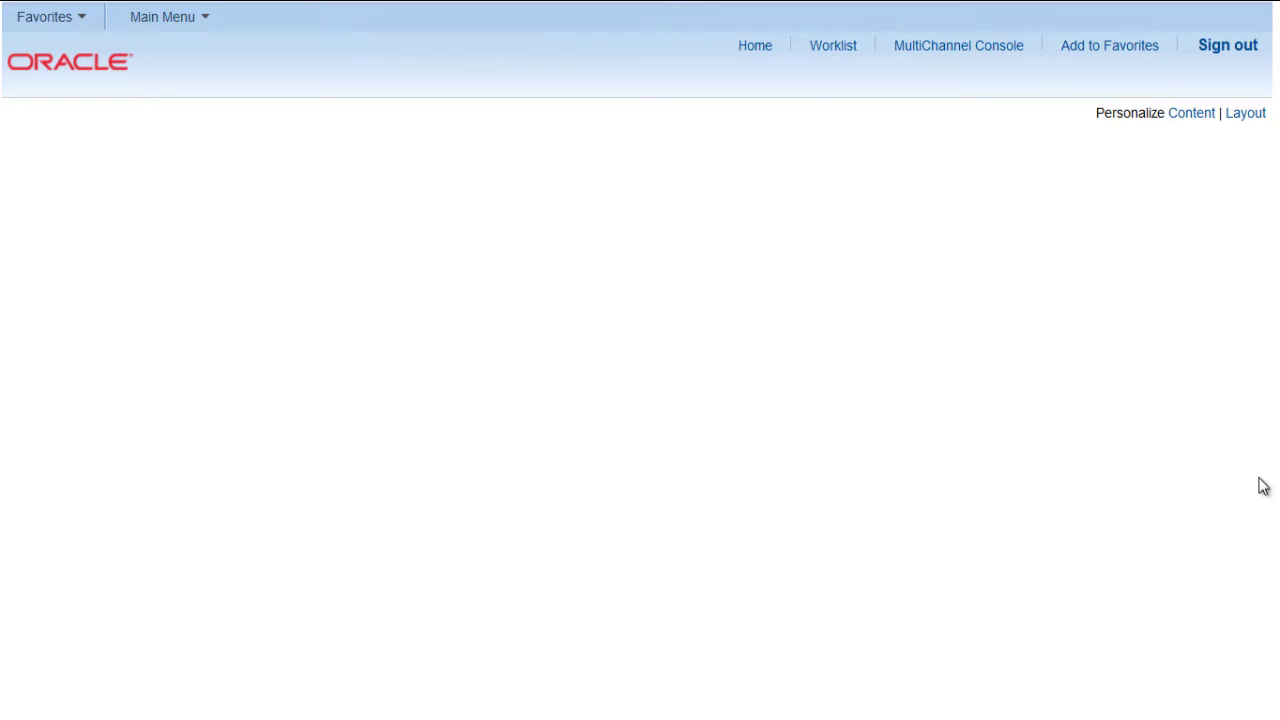
- Open Query Manager under Reporting Tools > Query and start creating a new query
{"action": "mouse_move", "coordinate": [209, 2]}
{"action": "left_click", "coordinate": [176, 21]}
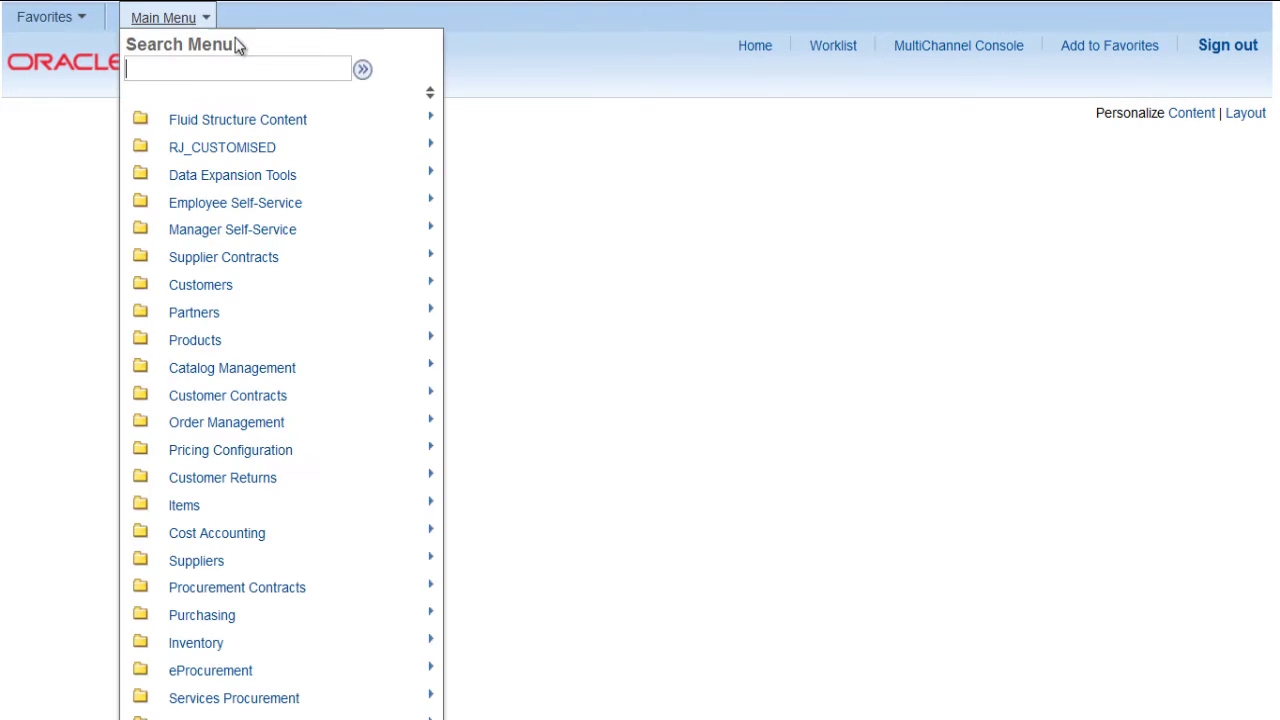
{"action": "left_click", "coordinate": [431, 95]}
{"action": "scroll", "coordinate": [331, 235], "scroll_direction": "down", "scroll_amount": 5}
{"action": "scroll", "coordinate": [331, 235], "scroll_direction": "down", "scroll_amount": 7}
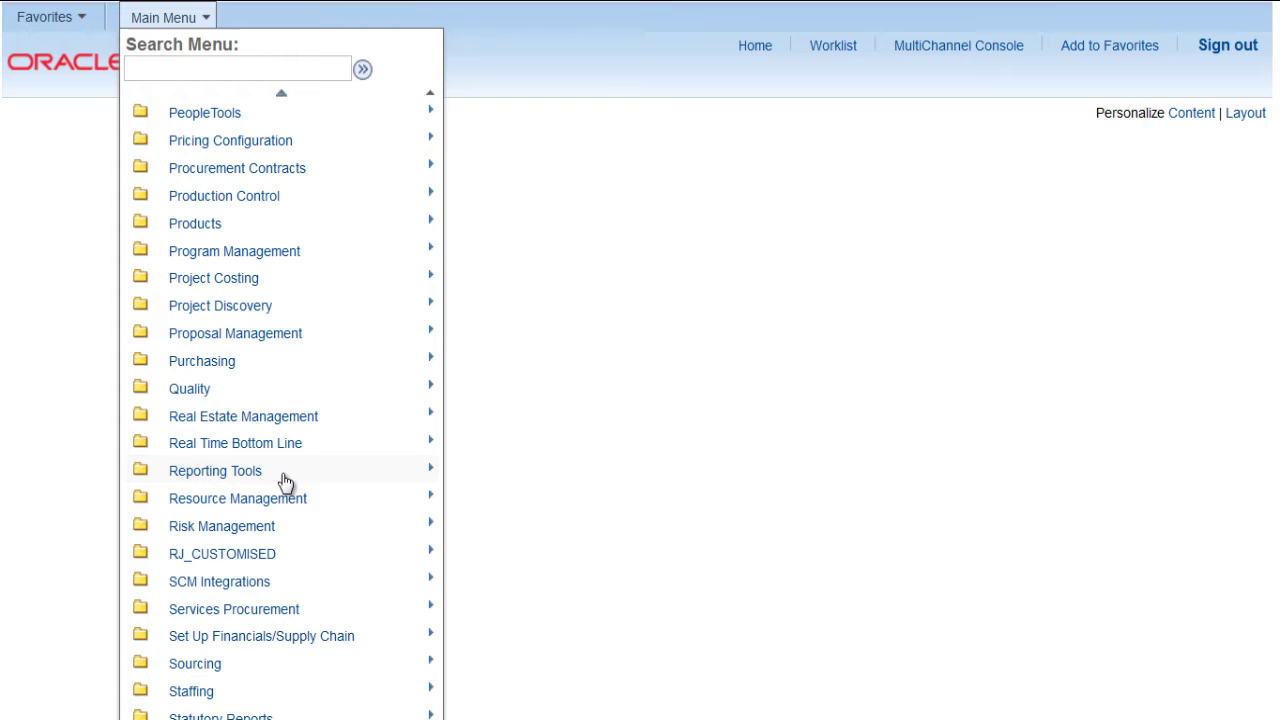
{"action": "mouse_move", "coordinate": [285, 487]}
{"action": "mouse_move", "coordinate": [398, 606]}
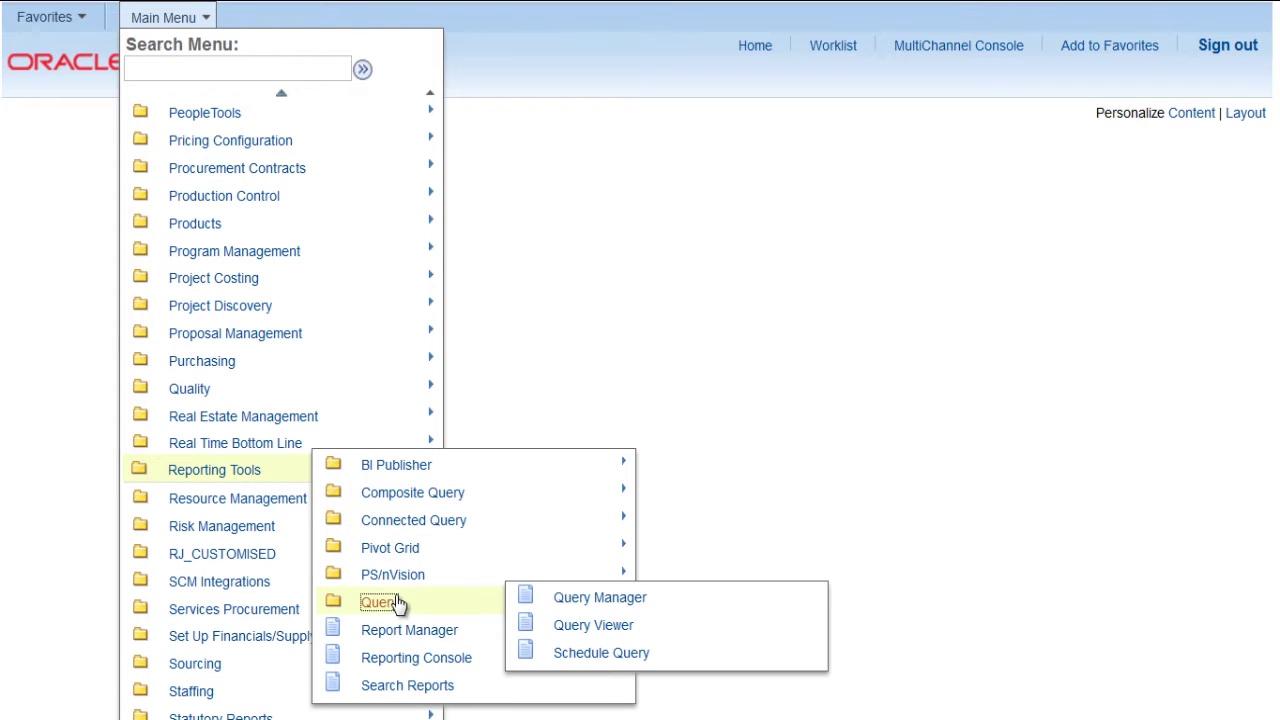
{"action": "left_click", "coordinate": [585, 598]}
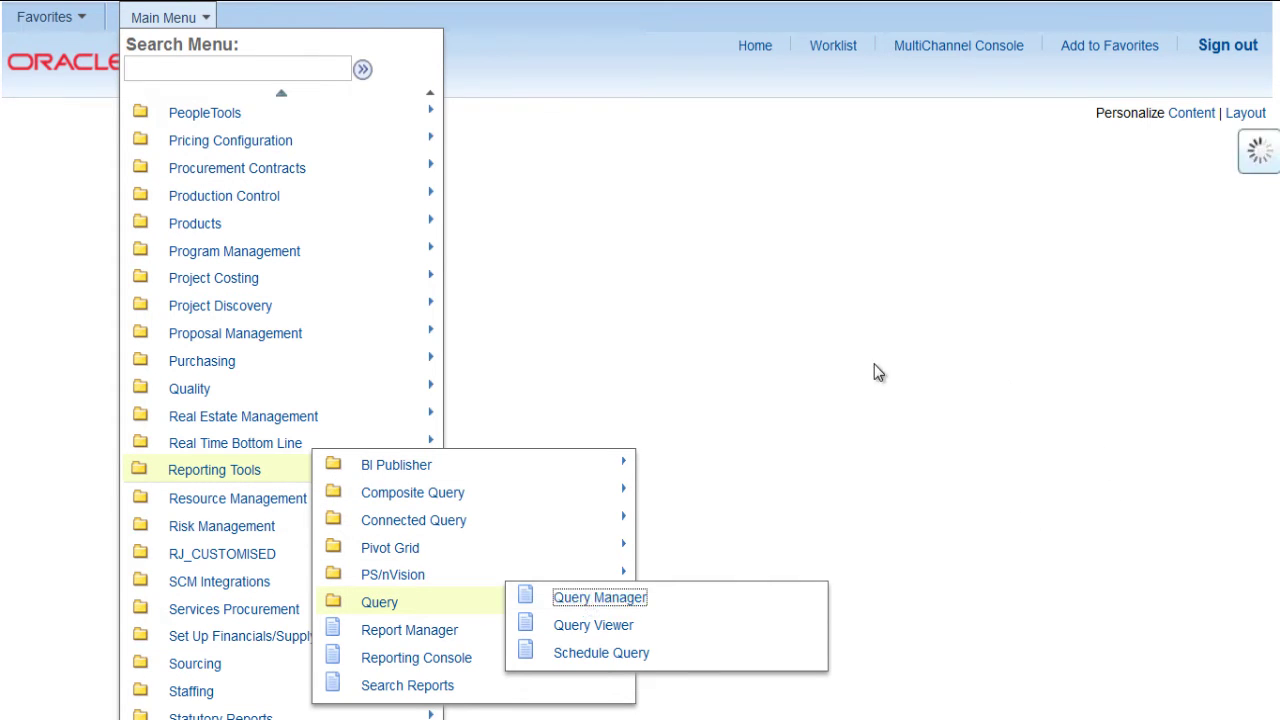
{"action": "left_click", "coordinate": [314, 216]}
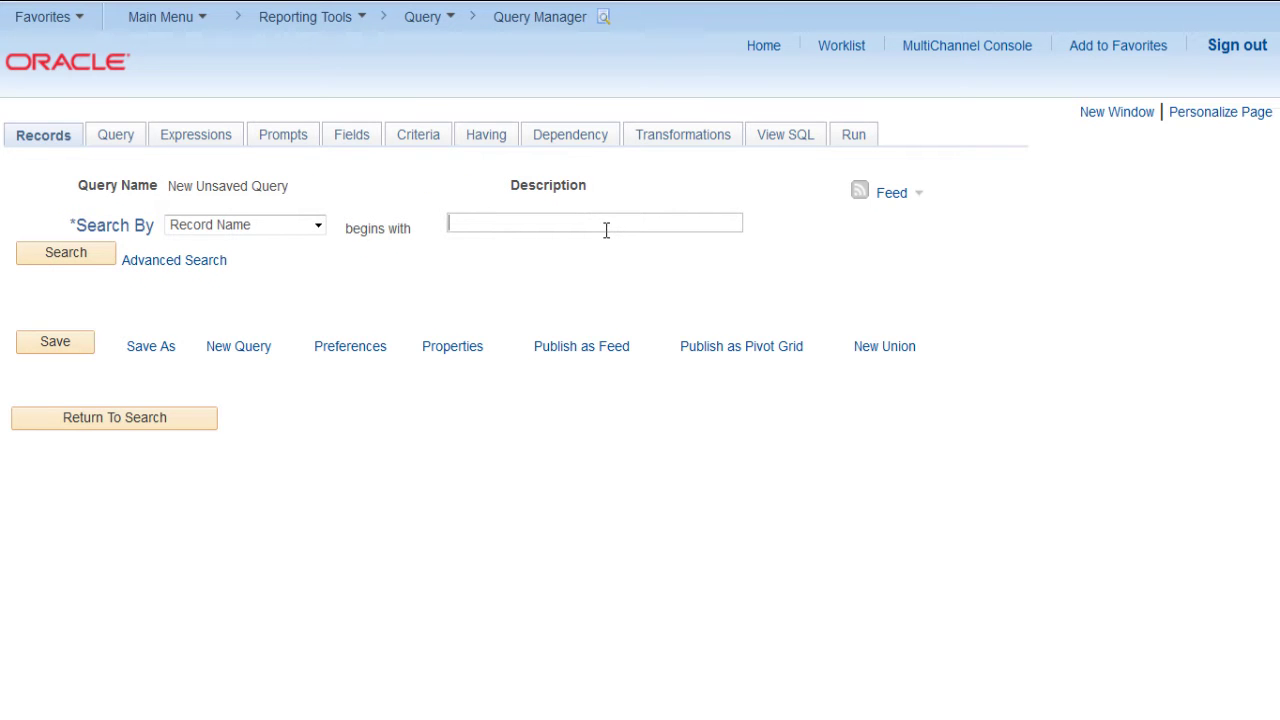
- Find the LEDGER - Ledger Data record, add it to the new query and include all of its fields
{"action": "left_click", "coordinate": [606, 230]}
{"action": "type", "text": "LEDGER"}
{"action": "key", "text": "Return"}
{"action": "left_click", "coordinate": [489, 387]}
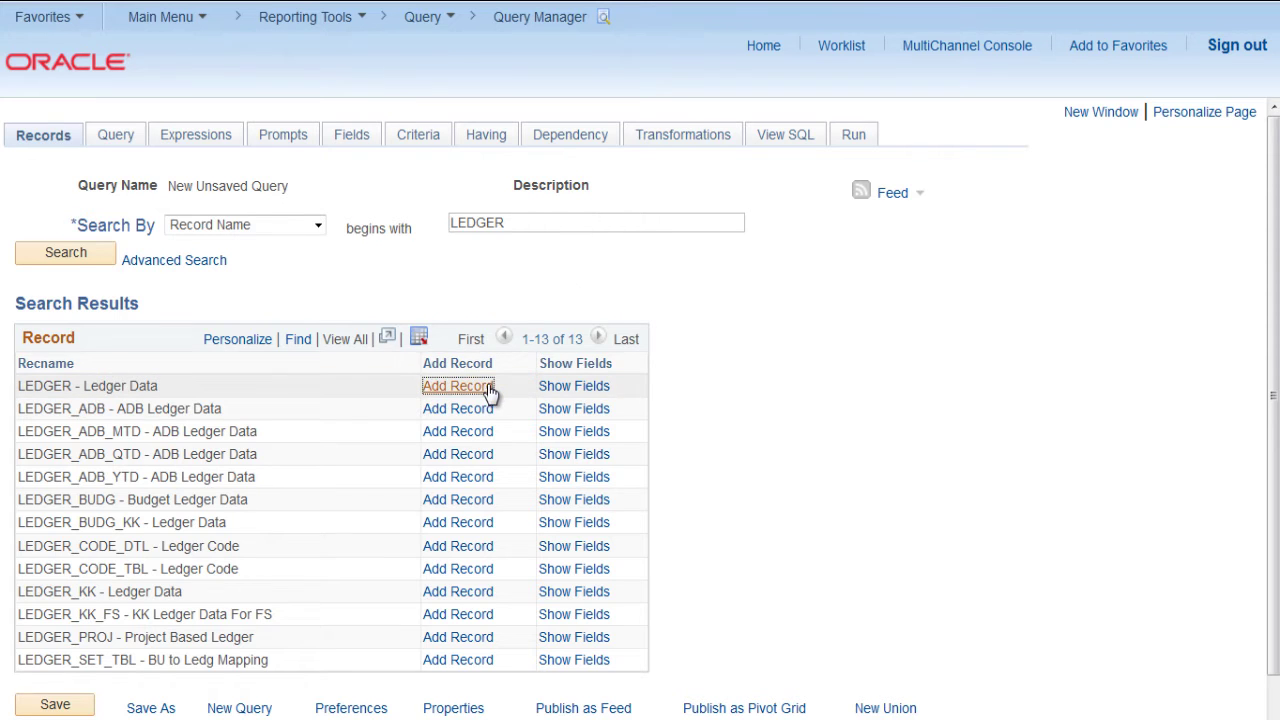
{"action": "left_click", "coordinate": [220, 348]}
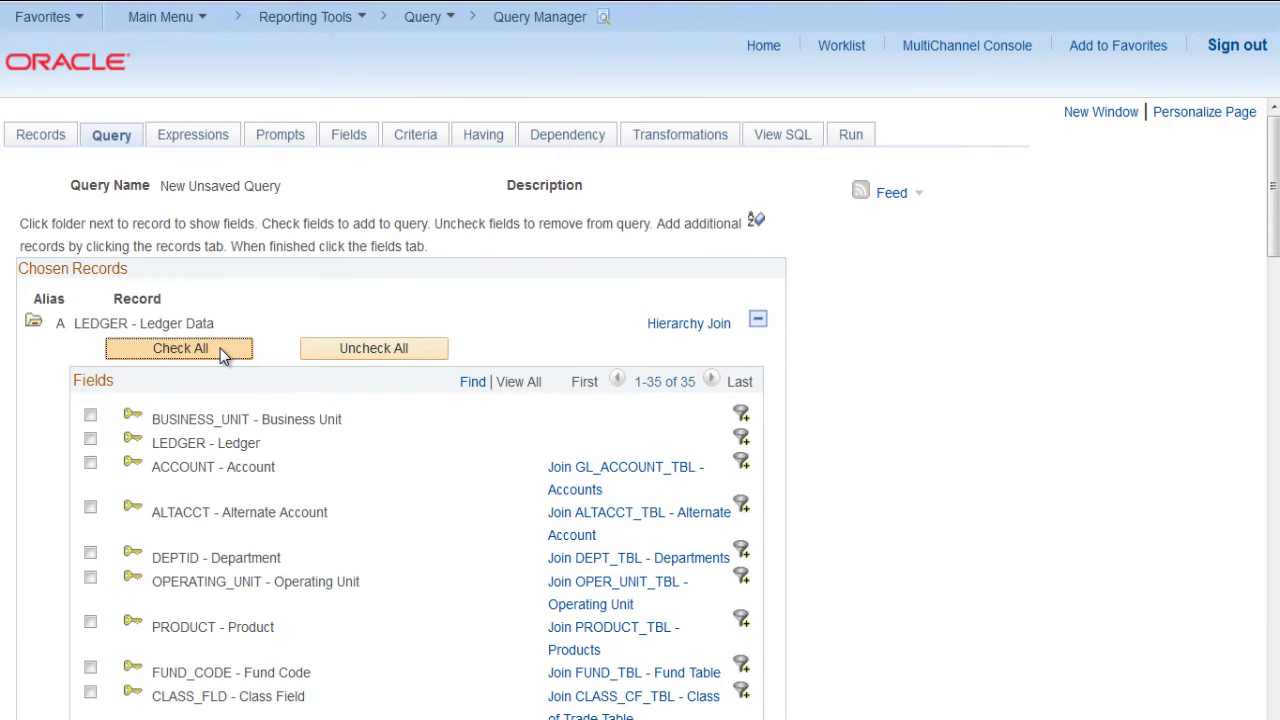
- Run the ledger query to preview its results, read the returned message and dismiss it
{"action": "left_click", "coordinate": [851, 137]}
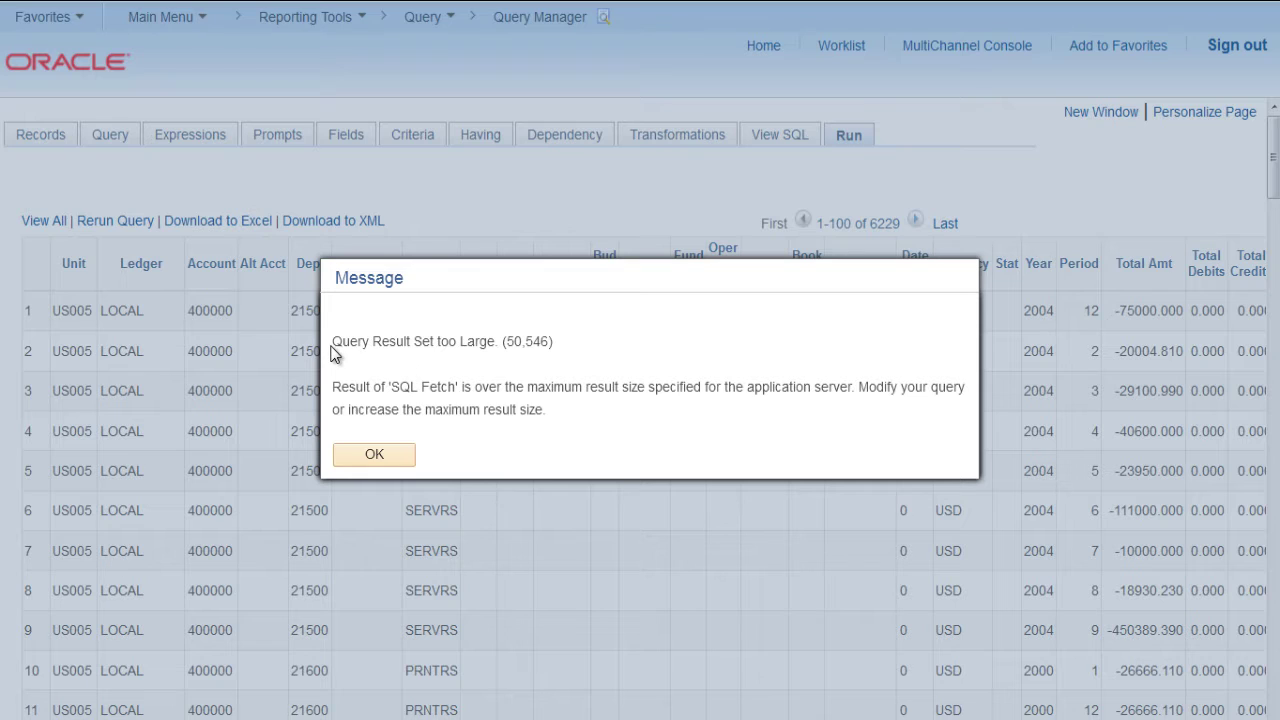
{"action": "left_click_drag", "start_coordinate": [334, 353], "coordinate": [489, 342]}
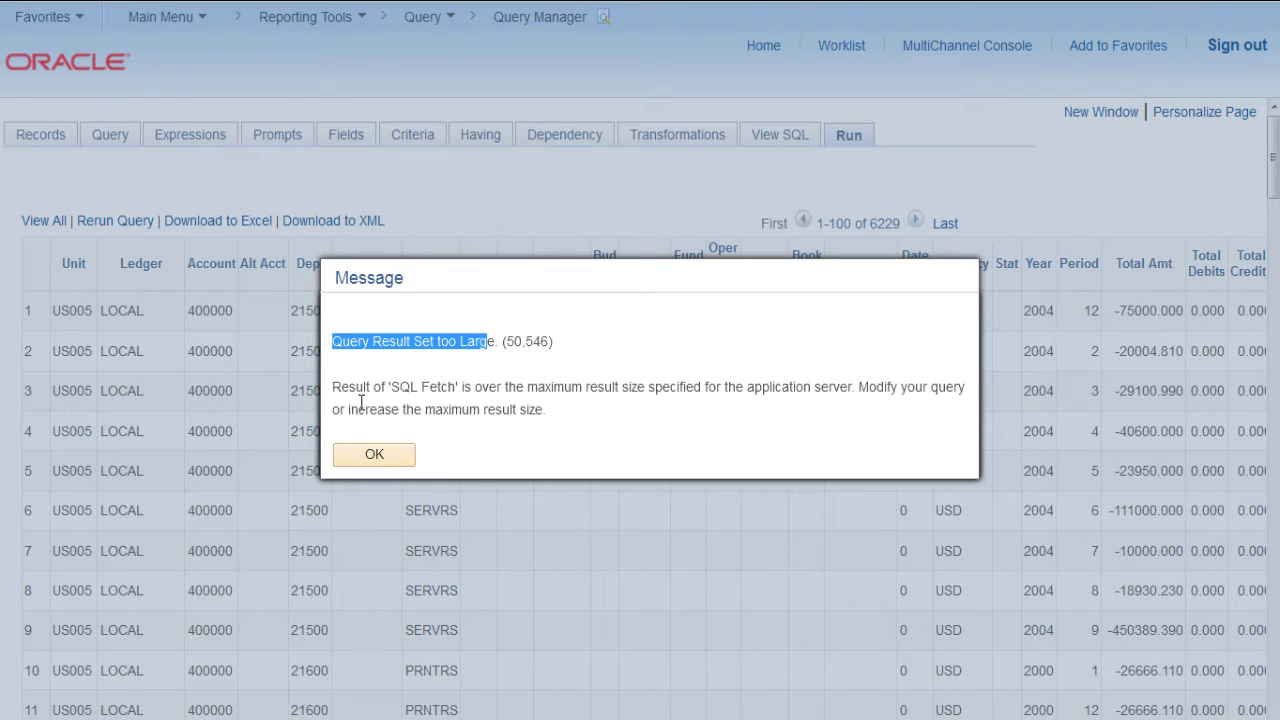
{"action": "left_click_drag", "start_coordinate": [333, 388], "coordinate": [983, 380]}
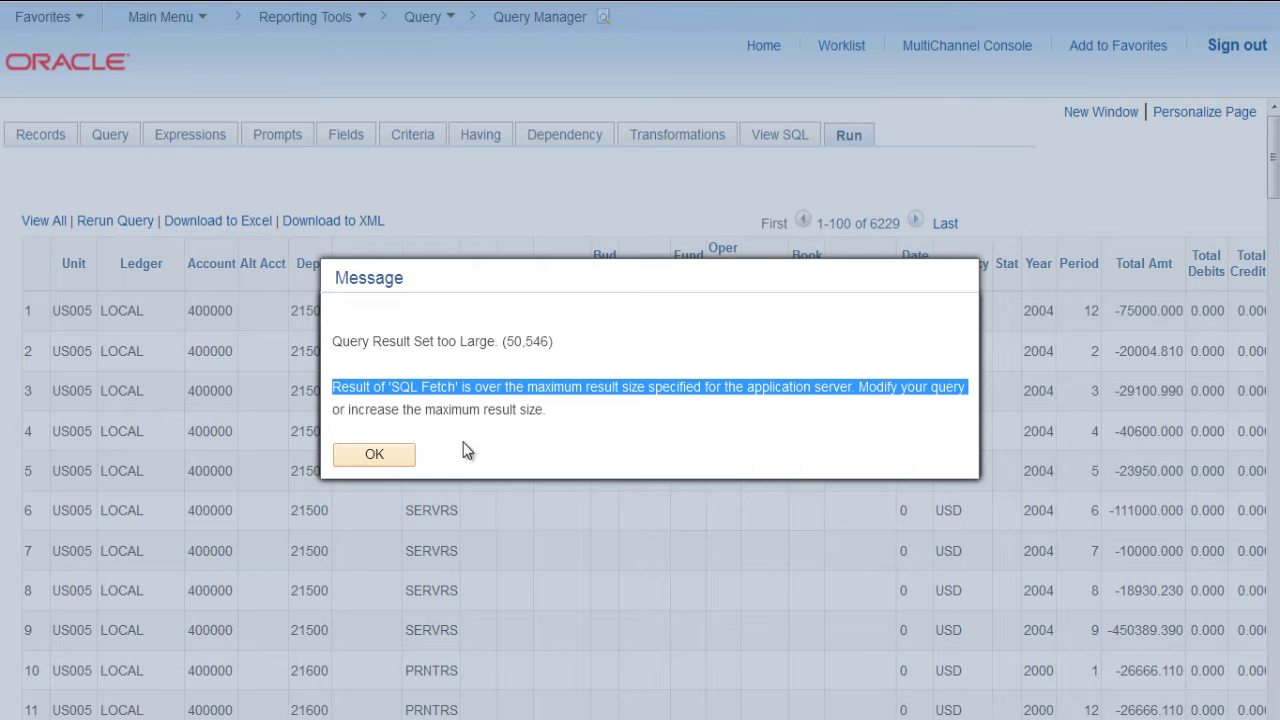
{"action": "left_click", "coordinate": [378, 460]}
{"action": "left_click", "coordinate": [375, 456]}
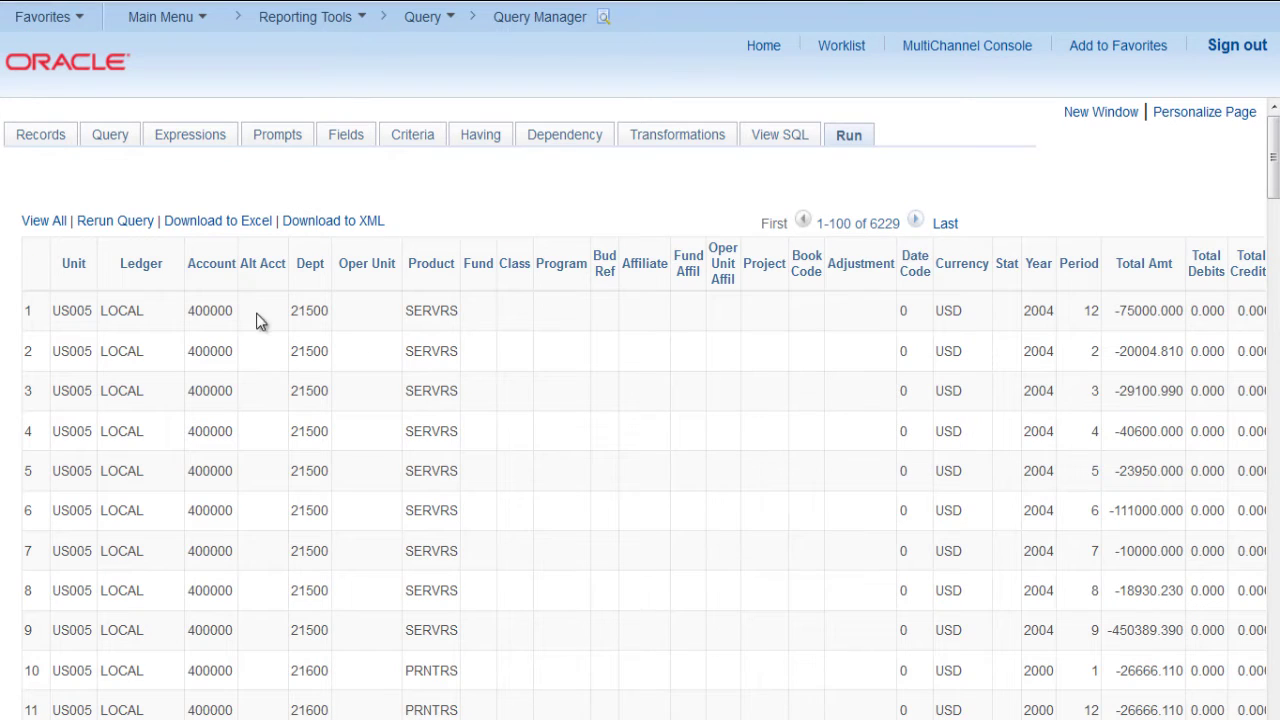
- Return to the query definition and begin saving it as Z_LEDGER_INFO1, using the same text as its description
{"action": "left_click", "coordinate": [109, 145]}
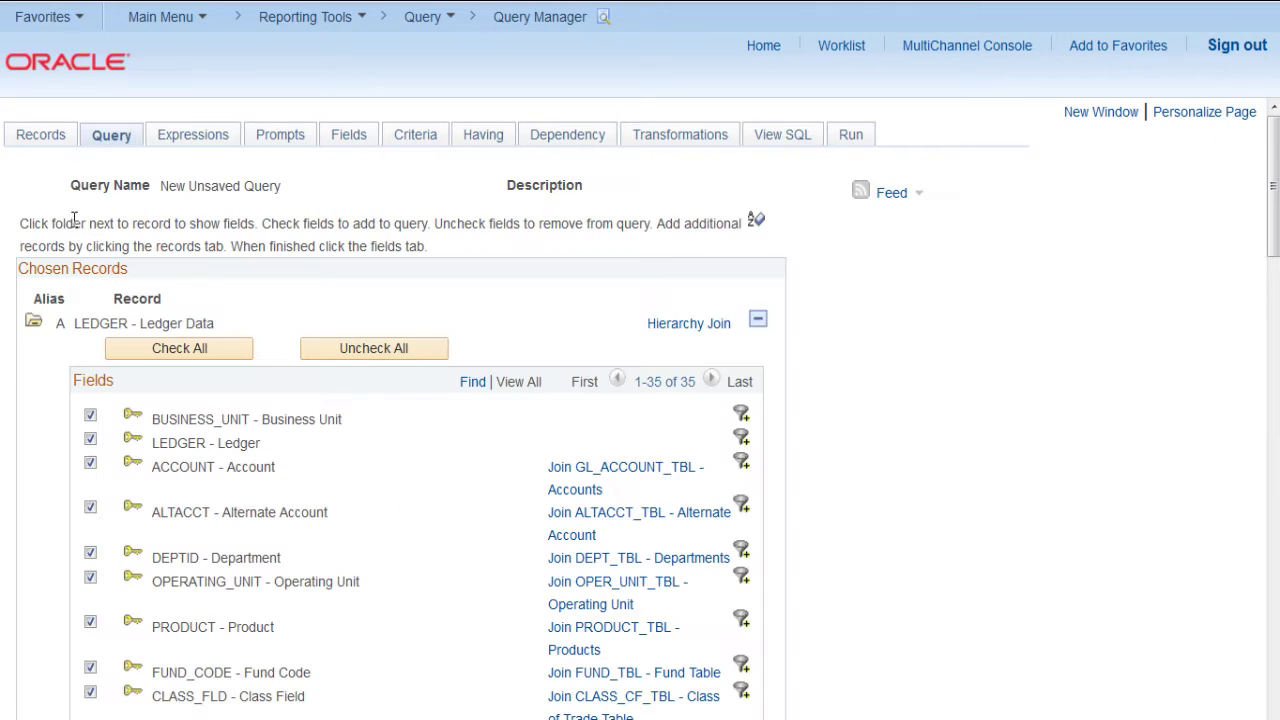
{"action": "left_click", "coordinate": [33, 328]}
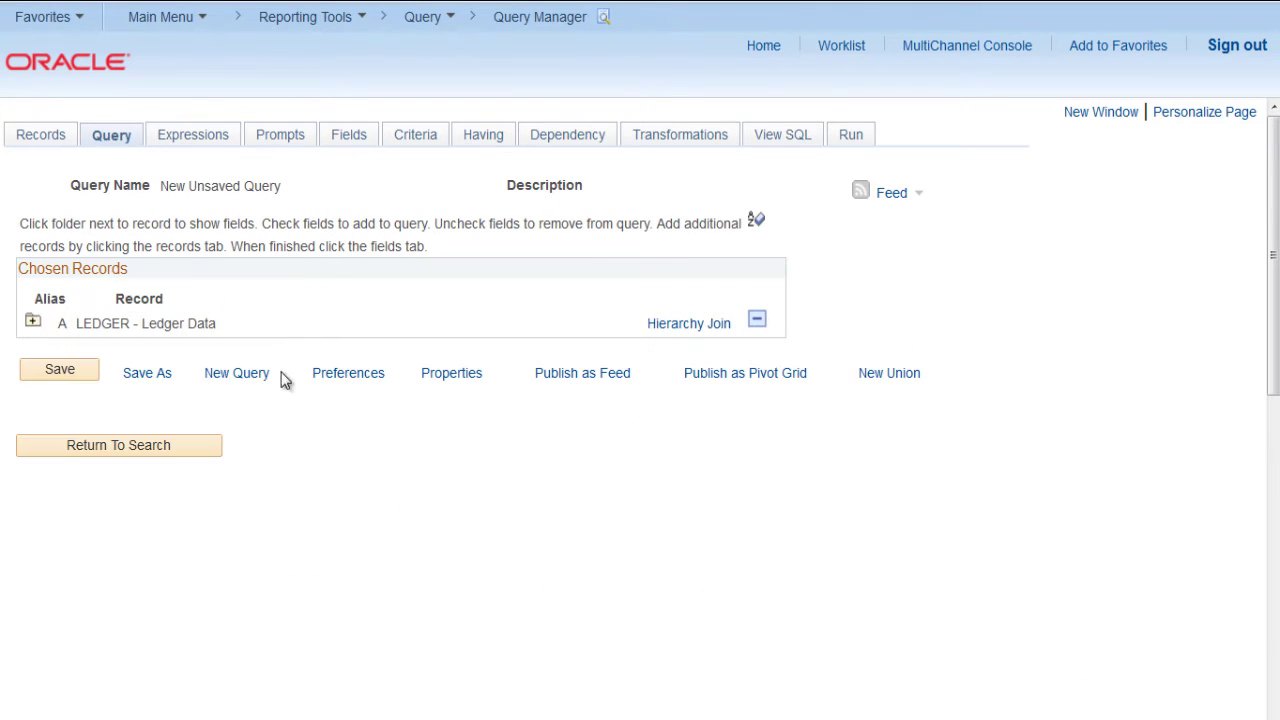
{"action": "left_click", "coordinate": [173, 378]}
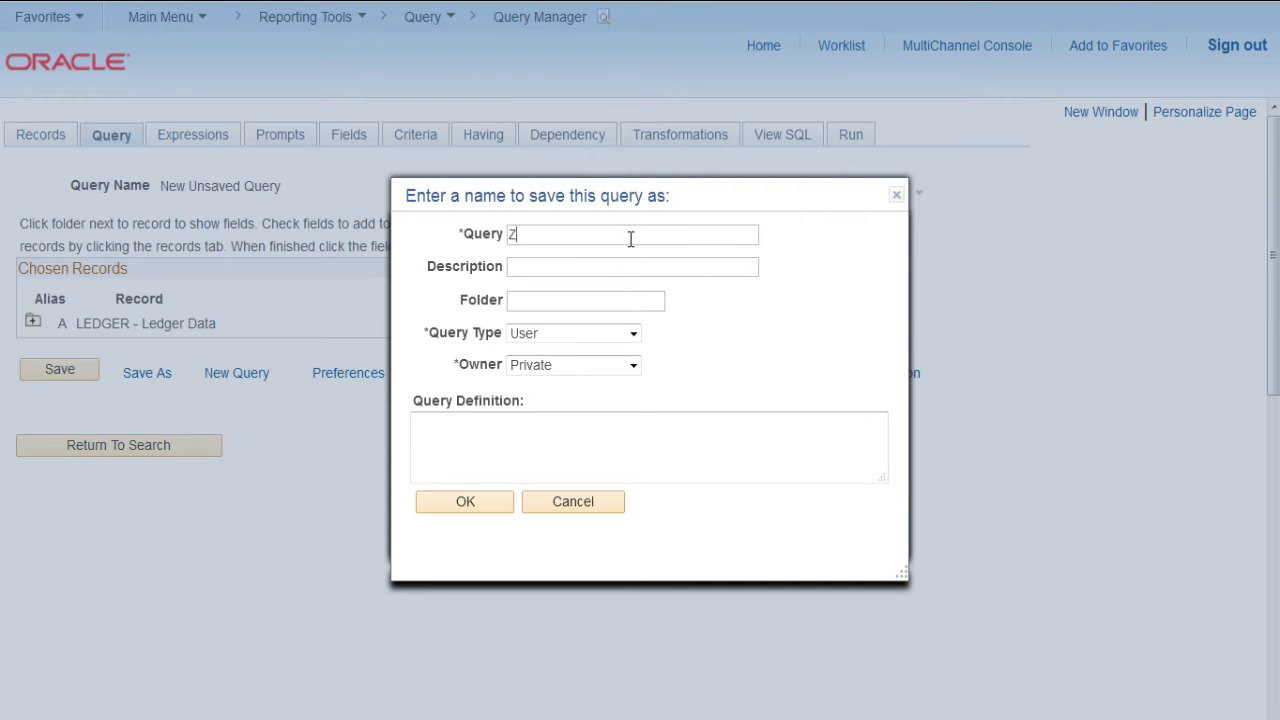
{"action": "type", "text": "Z_LEDGER_INFO1"}
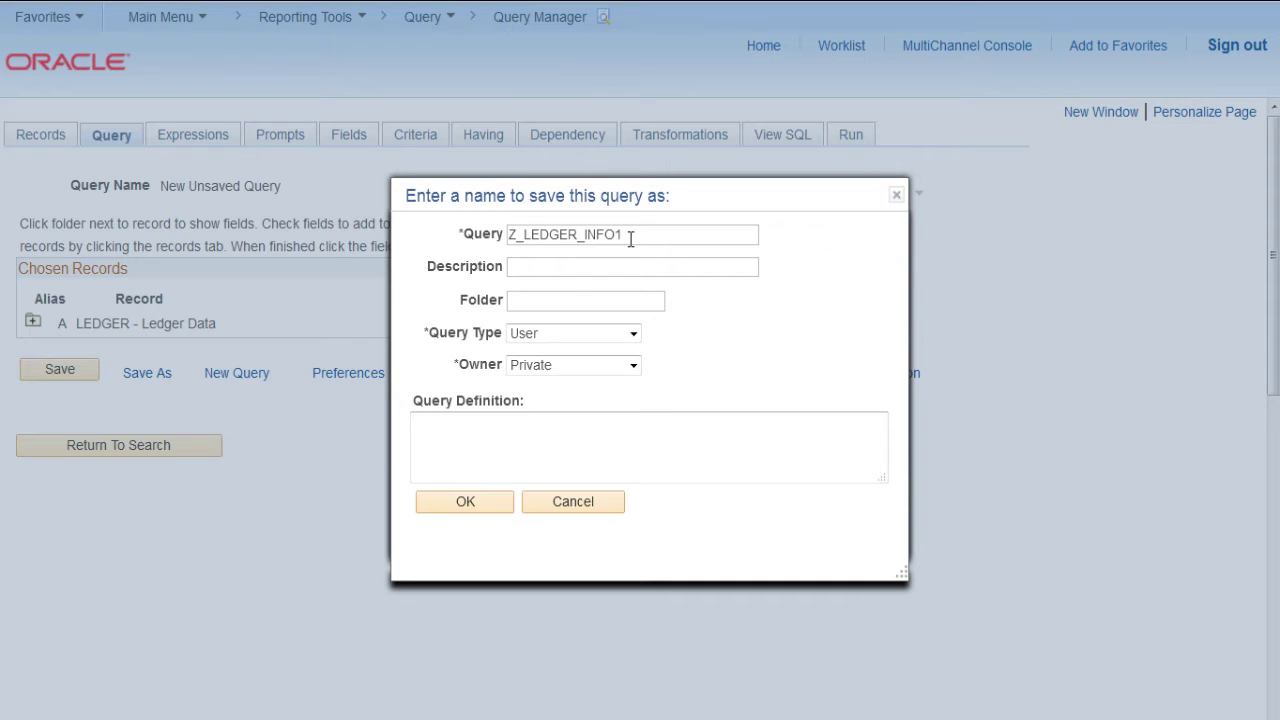
{"action": "left_click_drag", "start_coordinate": [630, 240], "coordinate": [494, 232]}
{"action": "key", "text": "ctrl+c"}
{"action": "left_click", "coordinate": [577, 262]}
{"action": "key", "text": "ctrl+v"}
- Set the query's owner to Public and save it, acknowledging the resulting message
{"action": "left_click", "coordinate": [608, 366]}
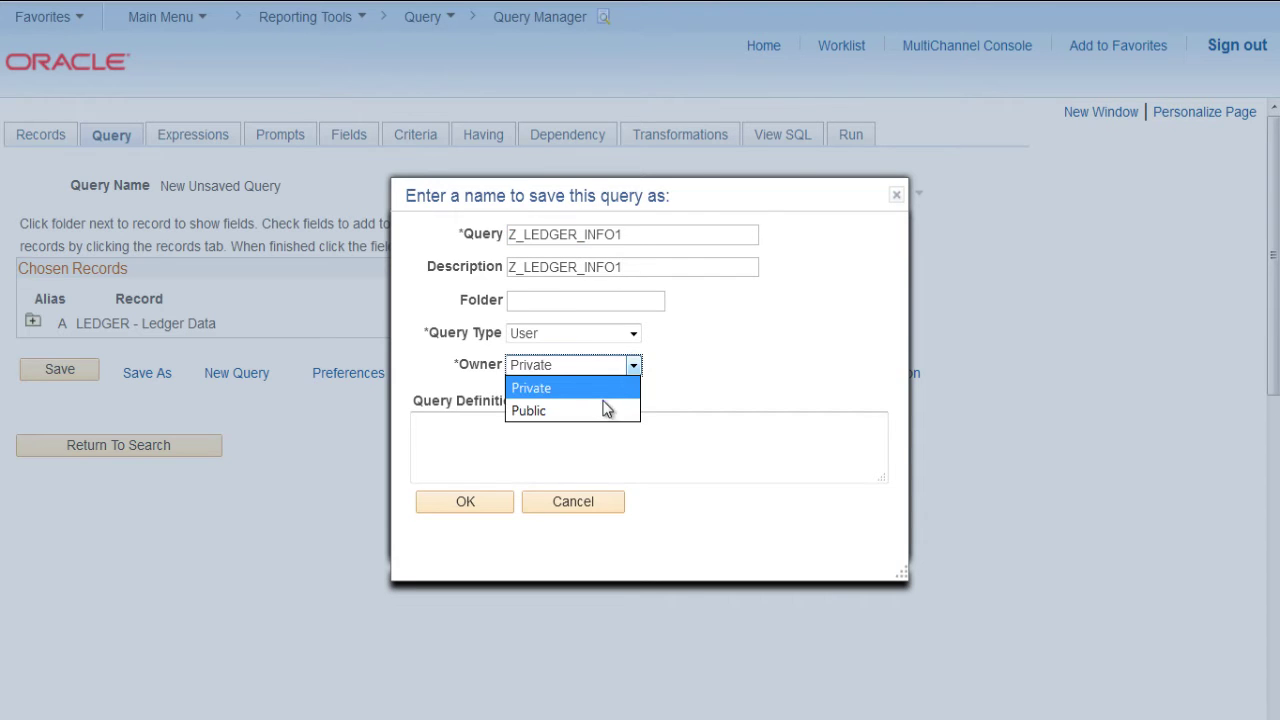
{"action": "left_click", "coordinate": [603, 410]}
{"action": "left_click", "coordinate": [480, 506]}
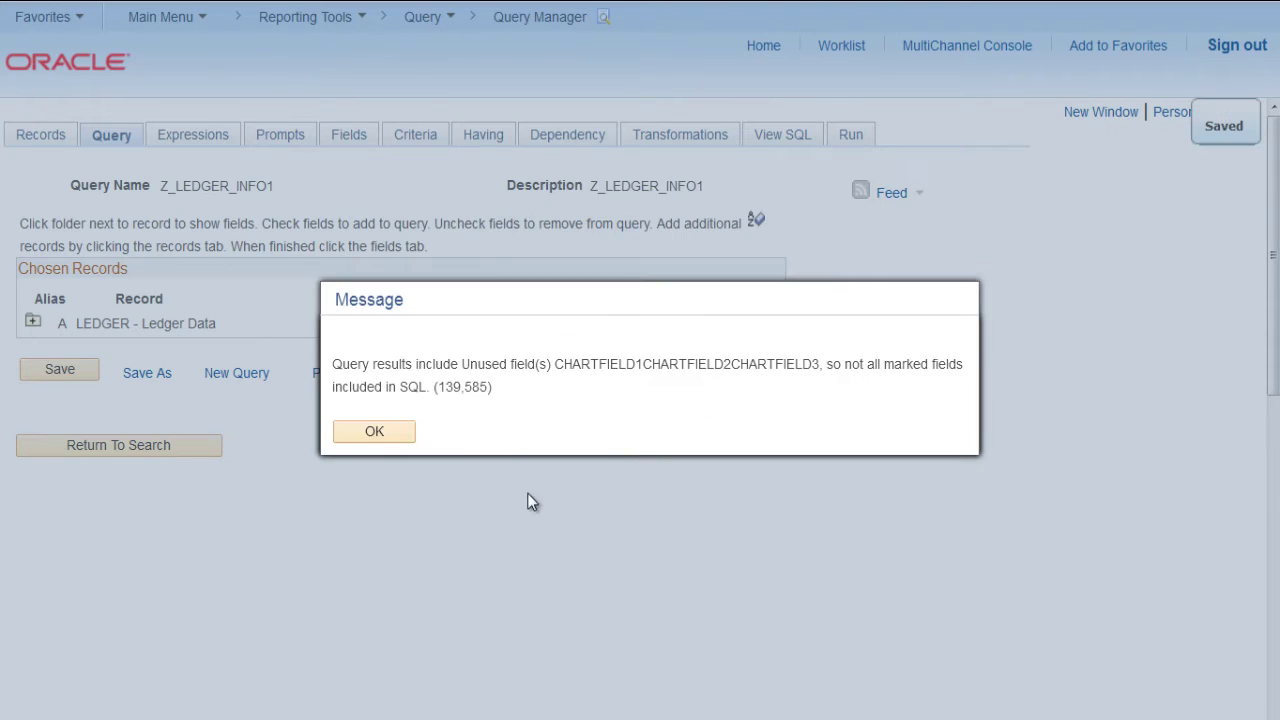
{"action": "left_click", "coordinate": [373, 431]}
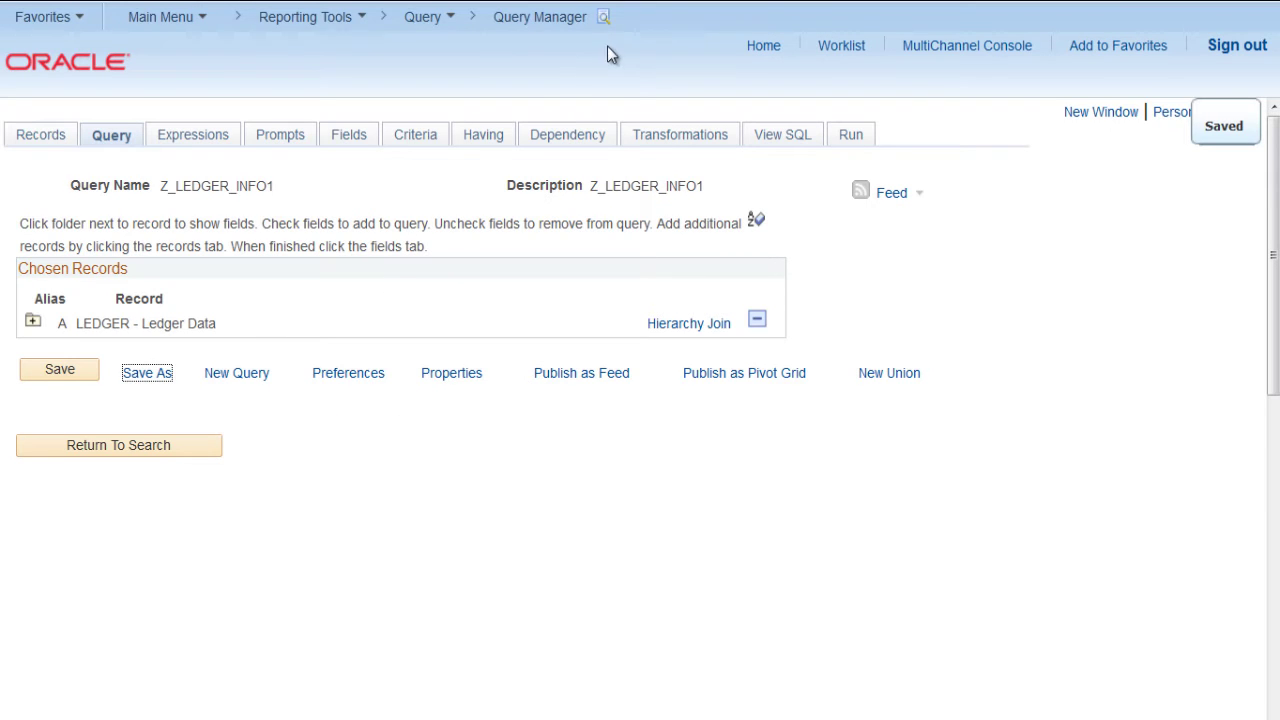
- Search Query Manager for Z_LEDGER_INFO1 and open scheduling for that query
{"action": "left_click", "coordinate": [546, 18]}
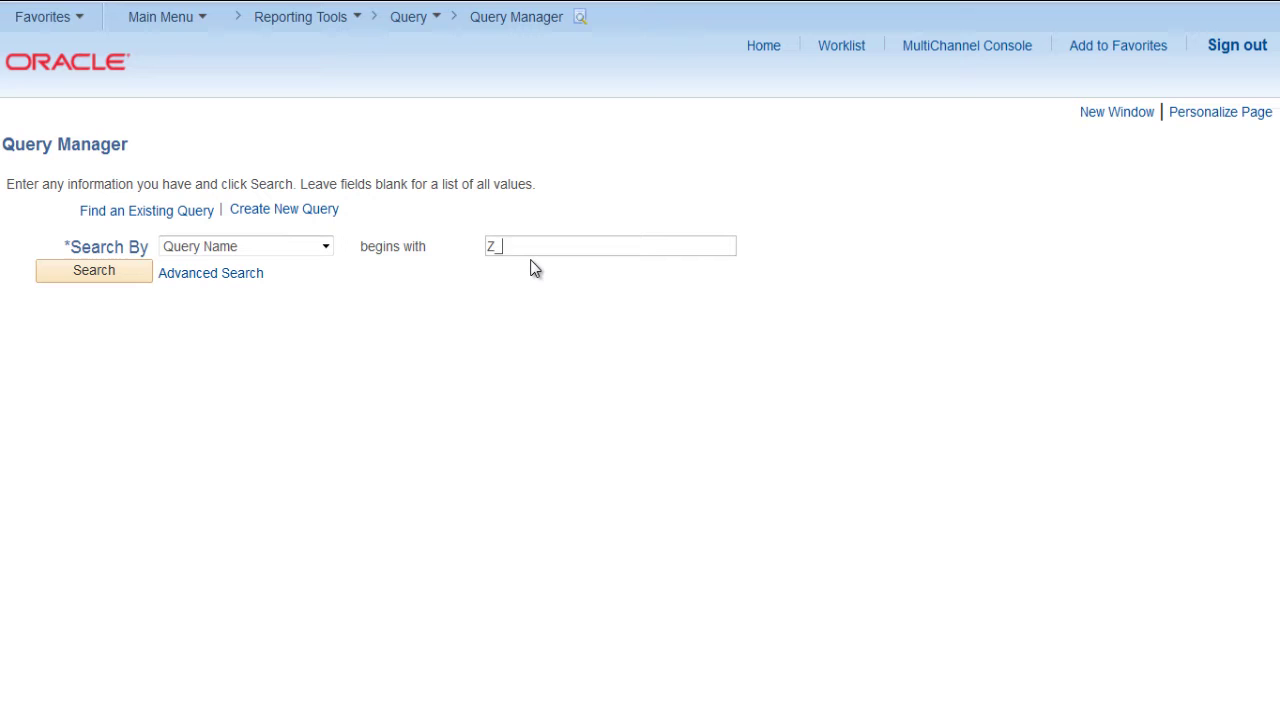
{"action": "type", "text": "Z_LEDGER_INFO1"}
{"action": "key", "text": "Return"}
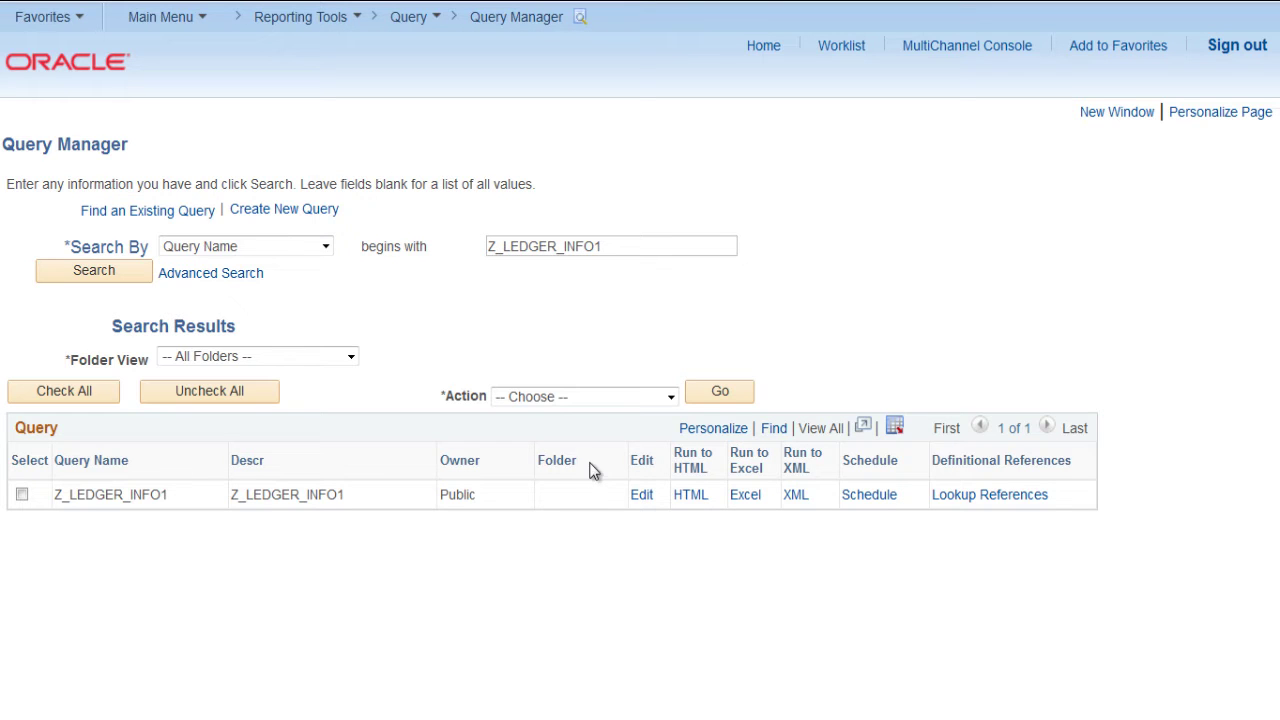
{"action": "left_click", "coordinate": [855, 497]}
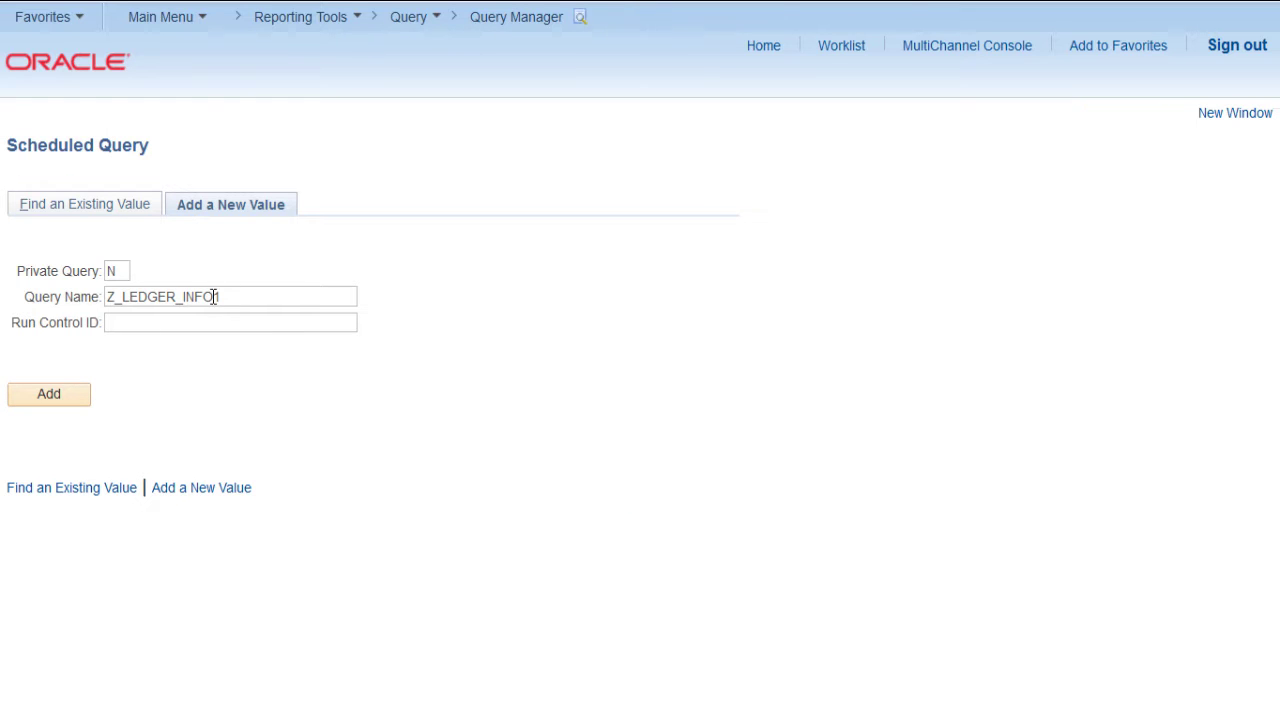
- Add a run control ID named Z_LEDGER_INFO1 for the scheduled query
{"action": "left_click_drag", "start_coordinate": [236, 297], "coordinate": [95, 305]}
{"action": "key", "text": "ctrl+c"}
{"action": "left_click", "coordinate": [169, 320]}
{"action": "key", "text": "ctrl+v"}
{"action": "left_click", "coordinate": [49, 392]}
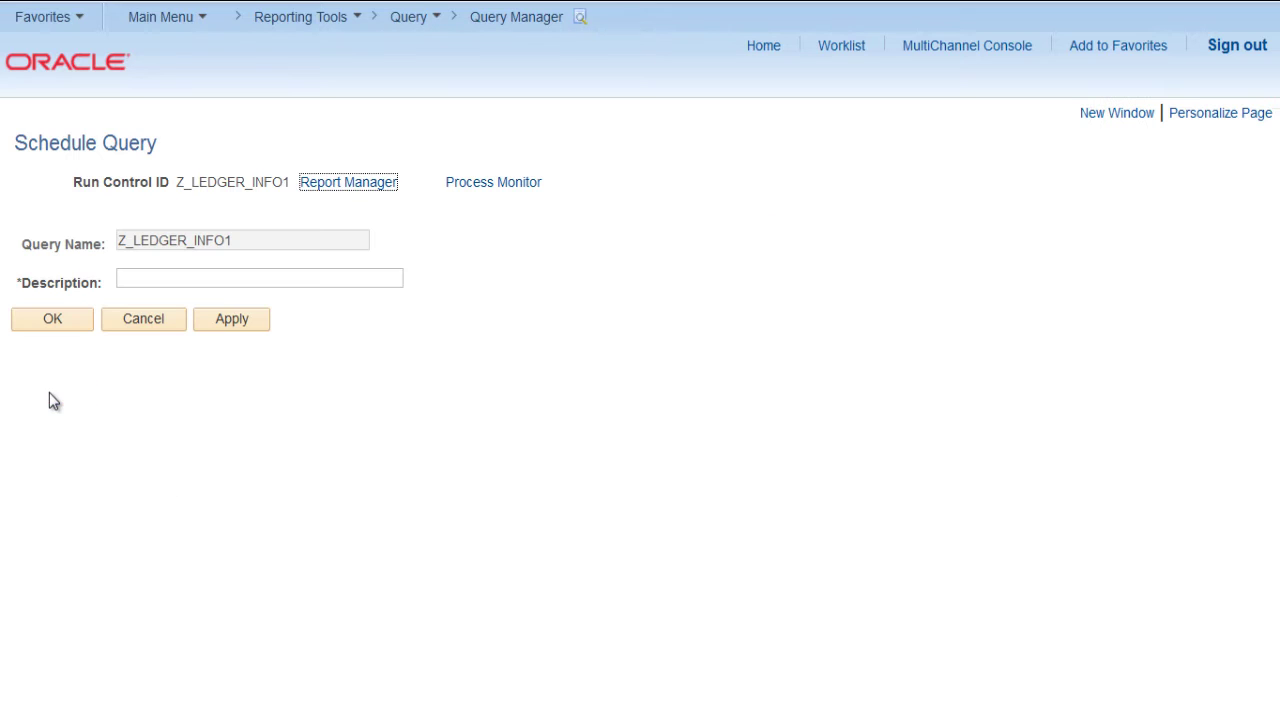
- Set the scheduled query's description to Z_LEDGER_INFO1 and apply it to bring up the process scheduler request
{"action": "left_click", "coordinate": [226, 278]}
{"action": "key", "text": "ctrl+v"}
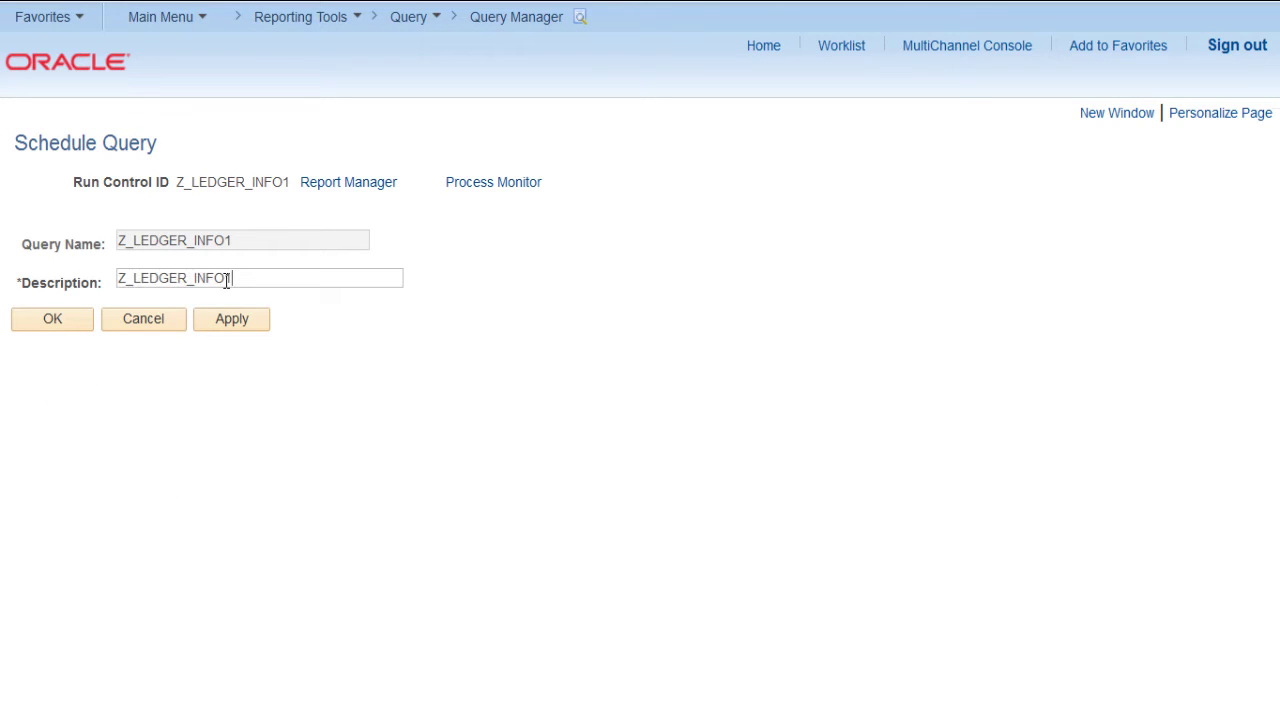
{"action": "left_click", "coordinate": [254, 336]}
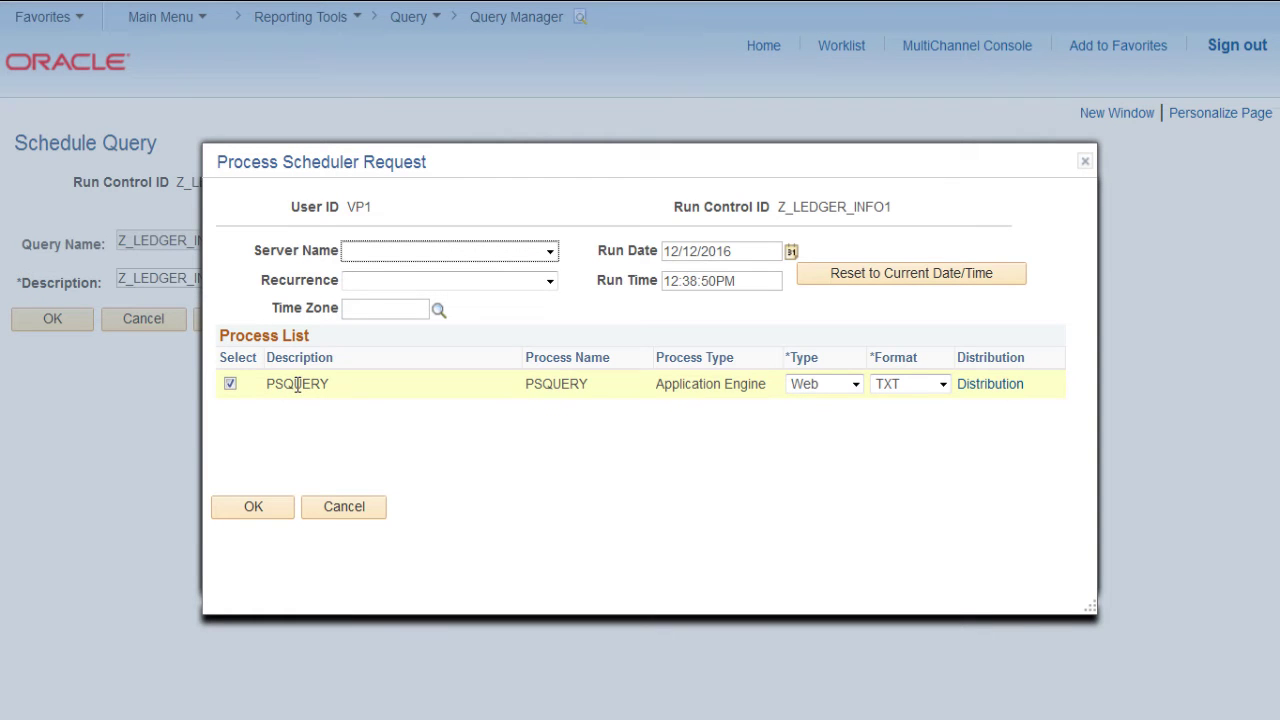
- Configure the PSQUERY scheduler request with XLS output format, Daily recurrence and the CST time zone
{"action": "left_click", "coordinate": [941, 385]}
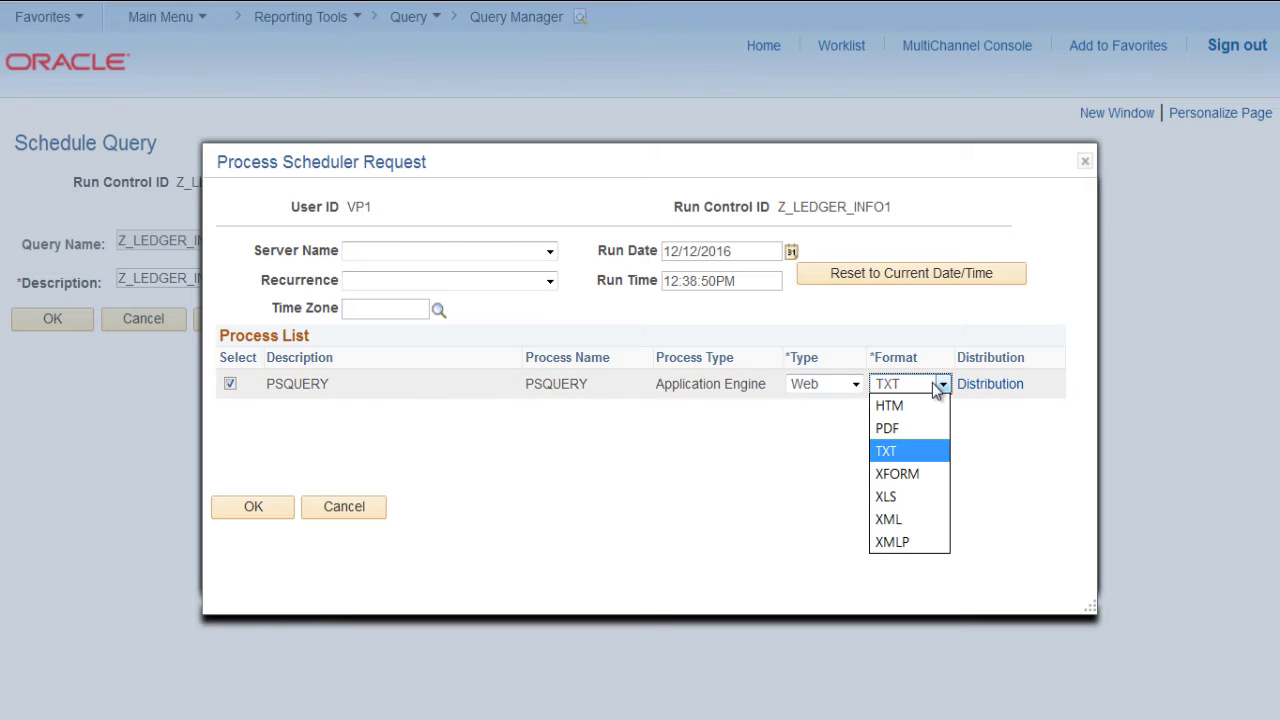
{"action": "left_click", "coordinate": [912, 497]}
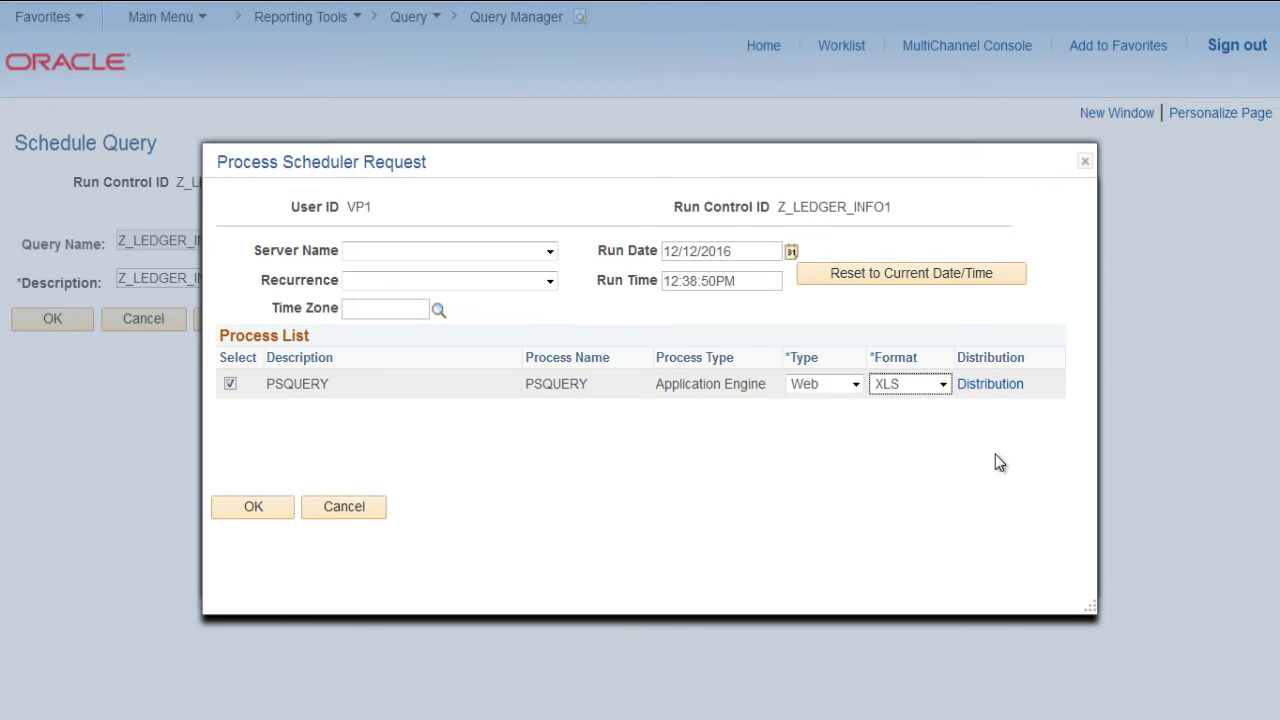
{"action": "left_click", "coordinate": [549, 281]}
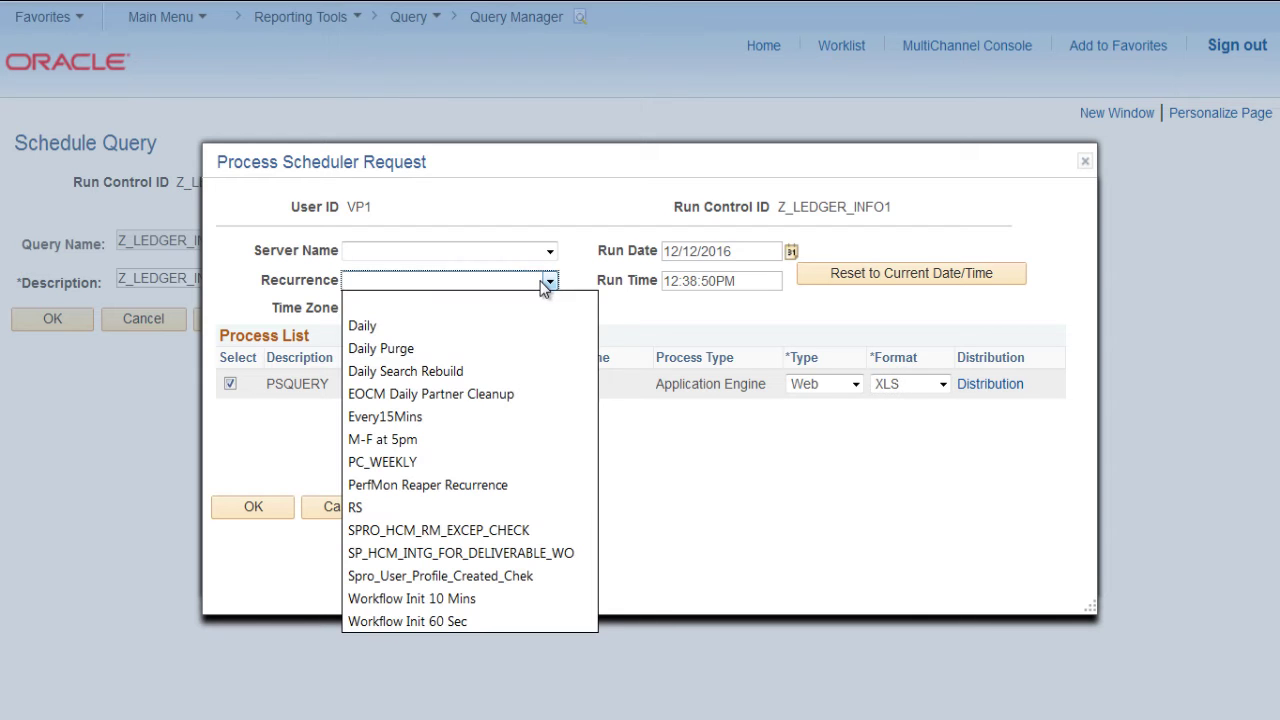
{"action": "left_click", "coordinate": [513, 328]}
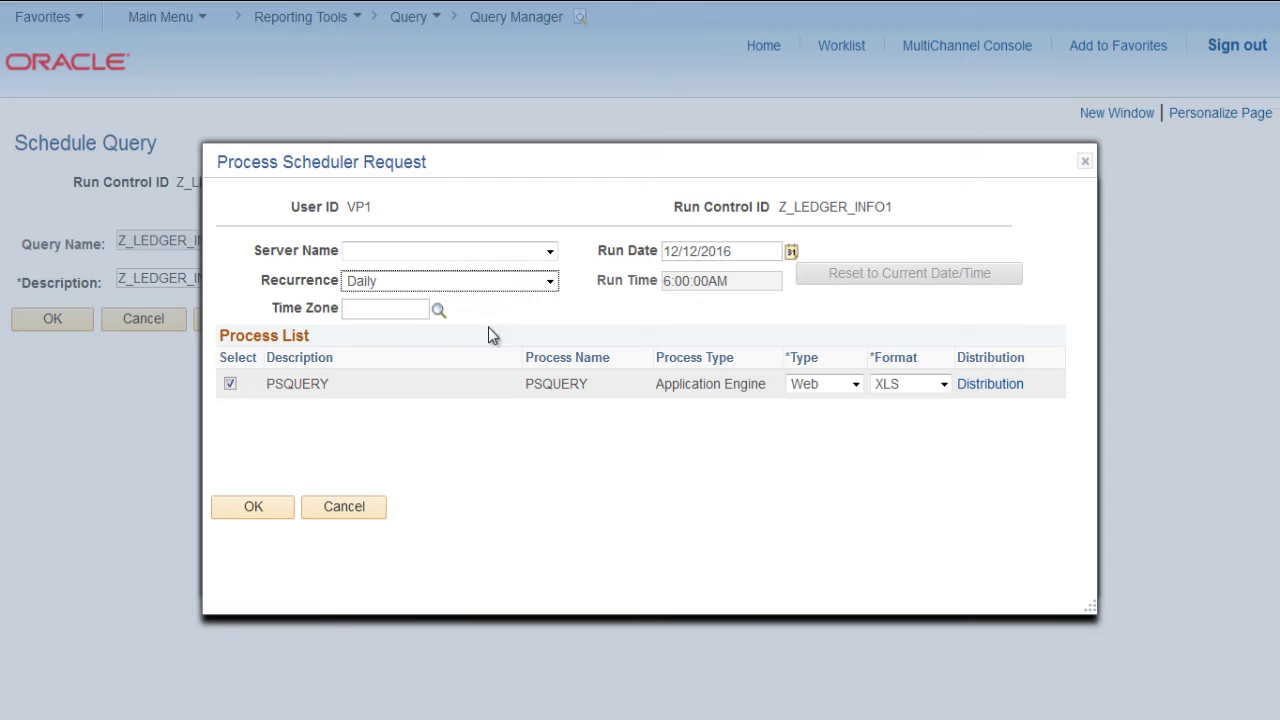
{"action": "left_click", "coordinate": [440, 312]}
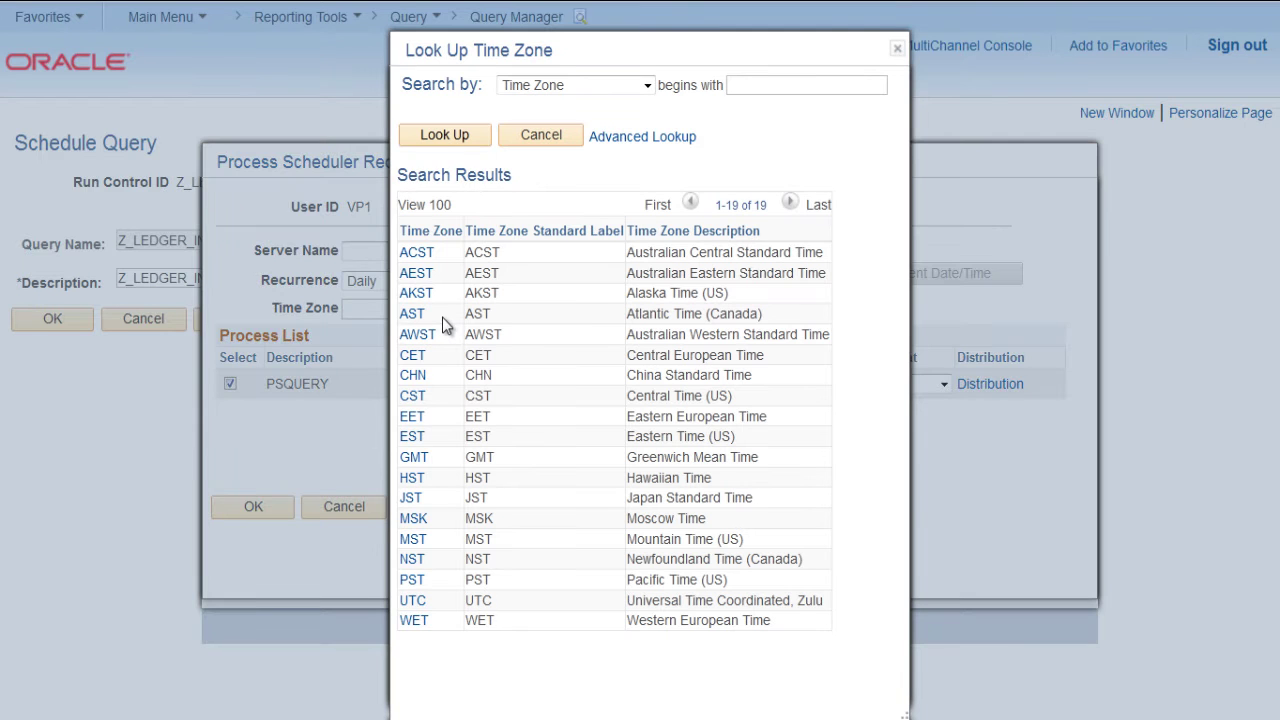
{"action": "left_click", "coordinate": [412, 396]}
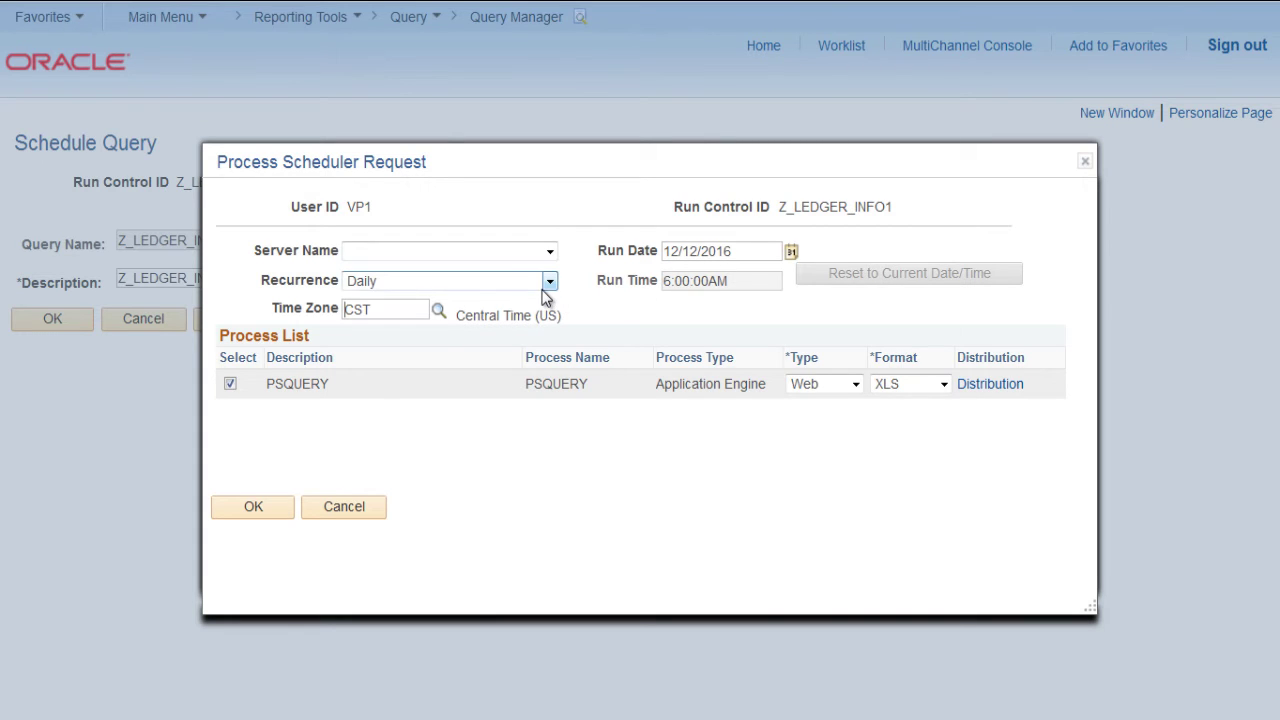
- Set the PSQUERY distribution to the GENERAL folder with ID type User, and submit the schedule request
{"action": "left_click", "coordinate": [1008, 388]}
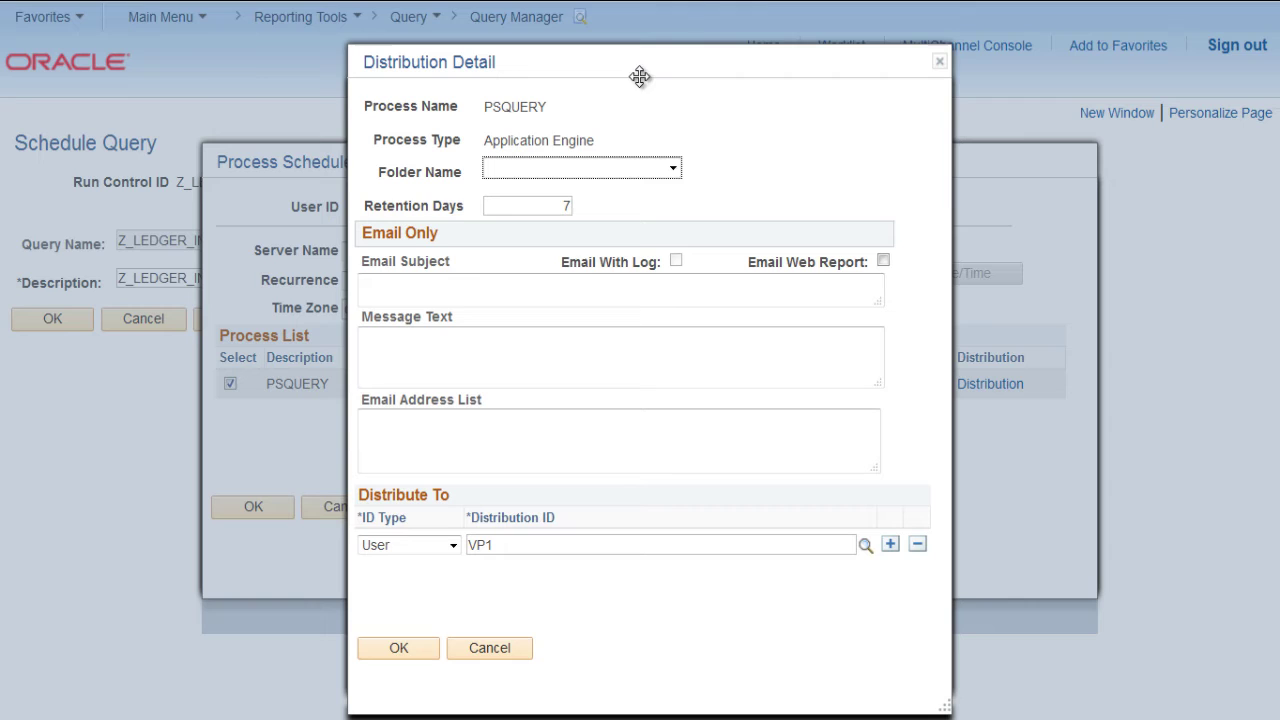
{"action": "left_click", "coordinate": [637, 172]}
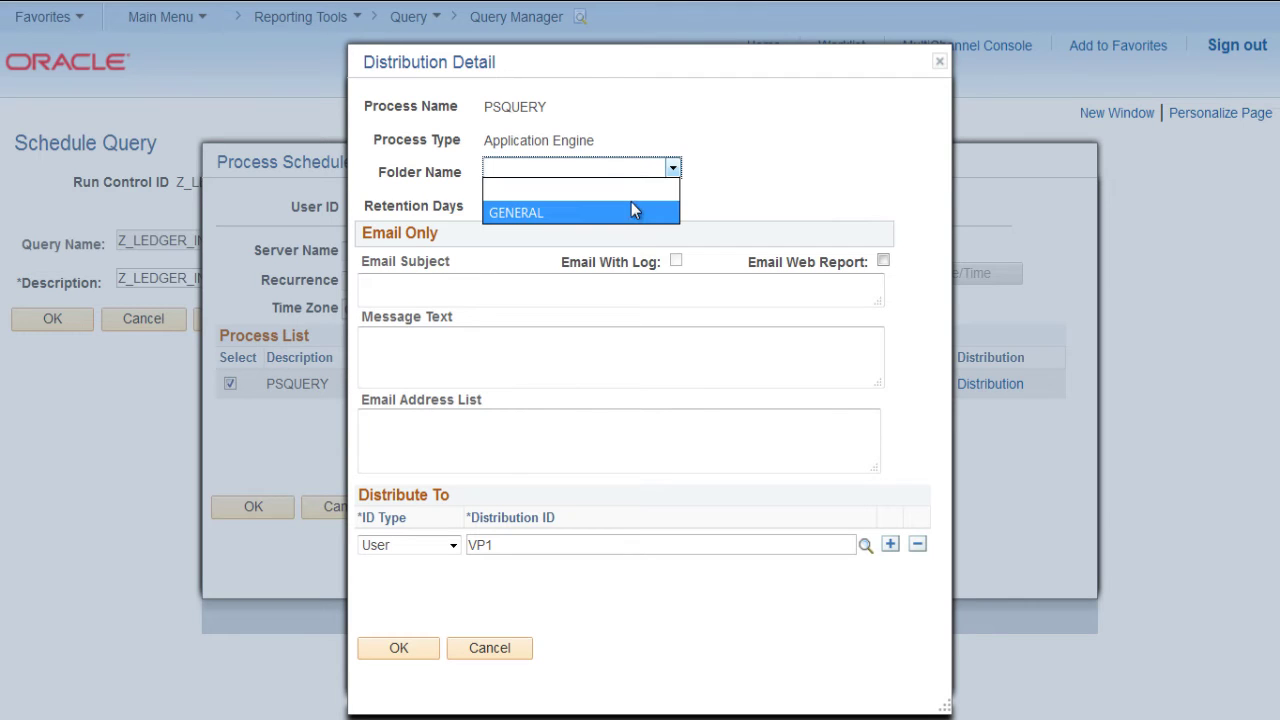
{"action": "left_click", "coordinate": [639, 217]}
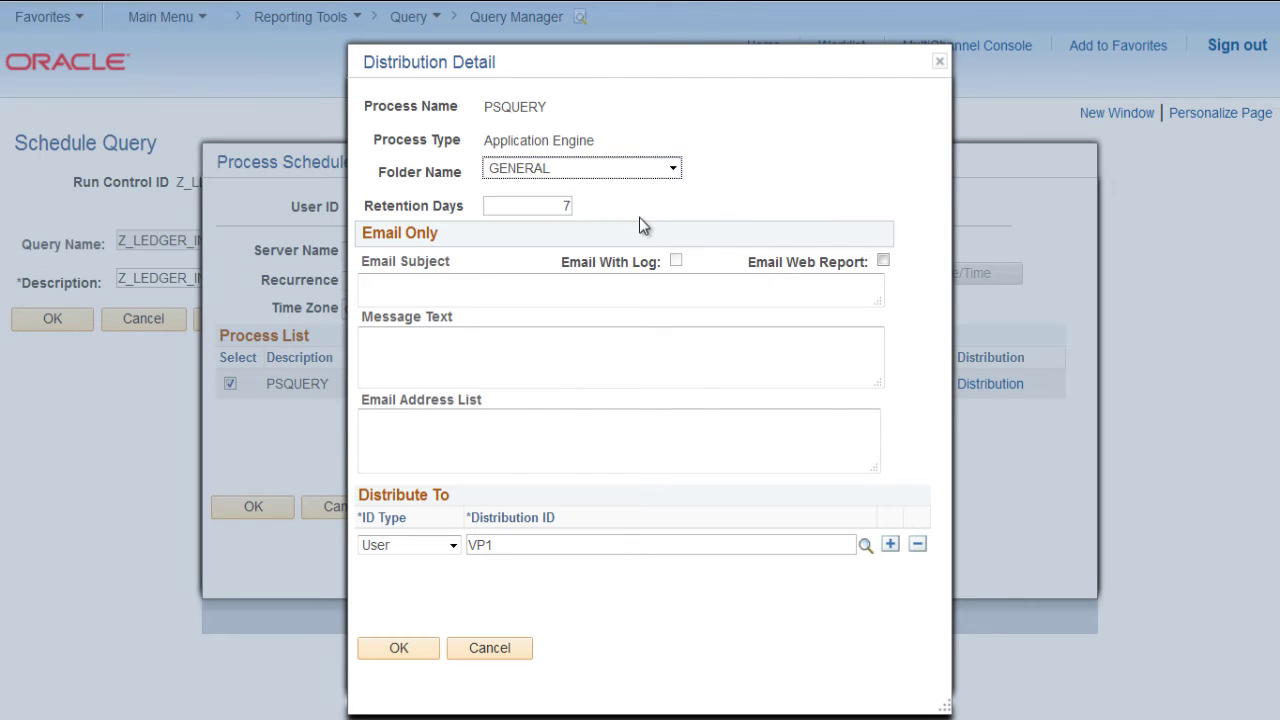
{"action": "left_click", "coordinate": [437, 300]}
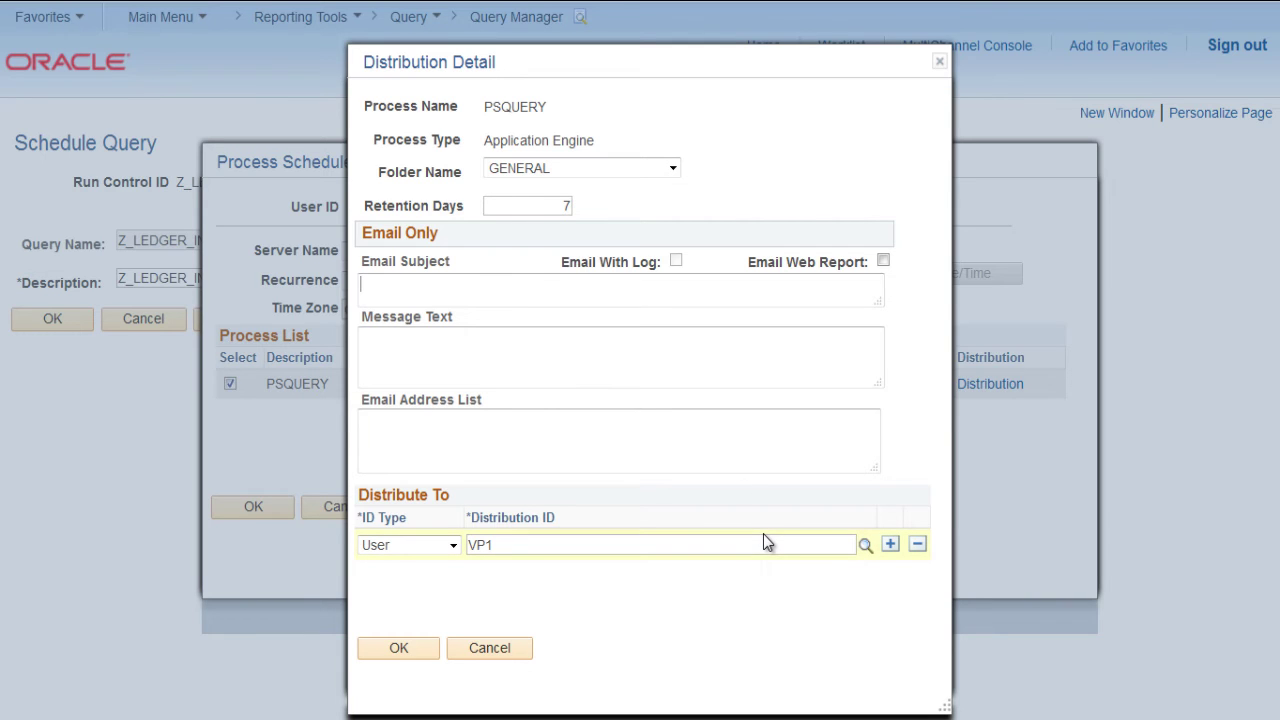
{"action": "left_click", "coordinate": [452, 545]}
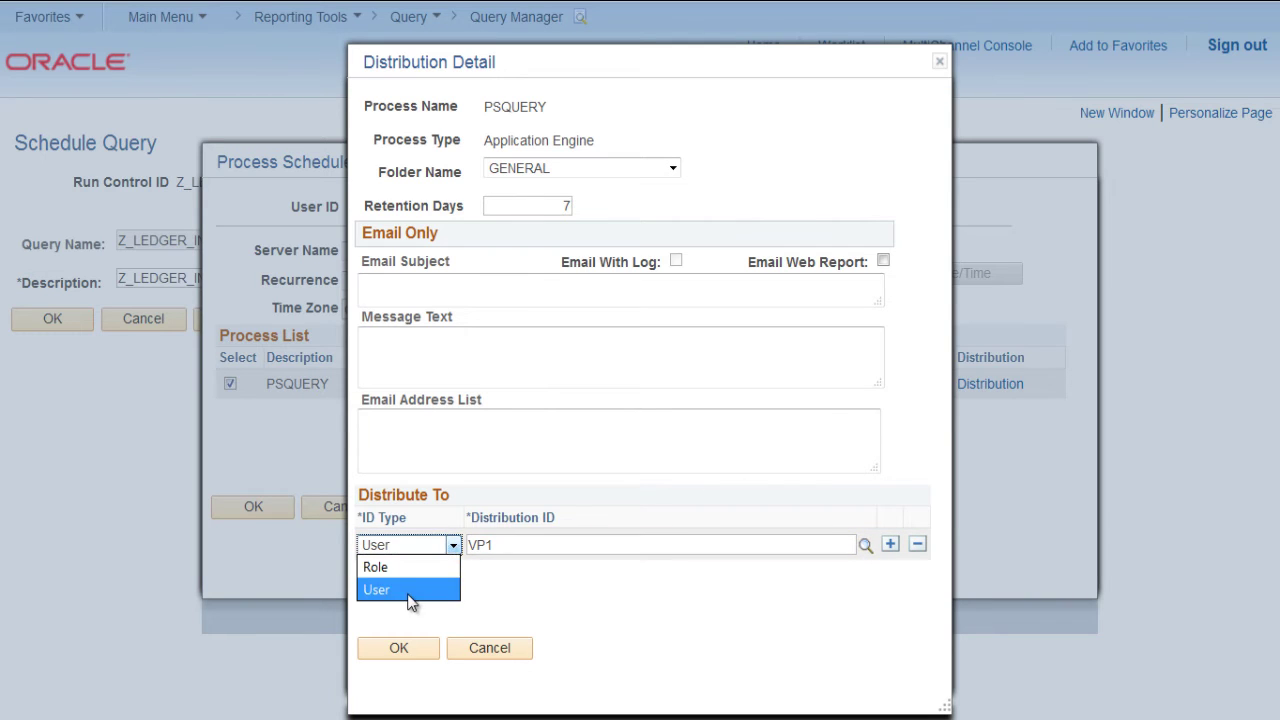
{"action": "left_click", "coordinate": [530, 602]}
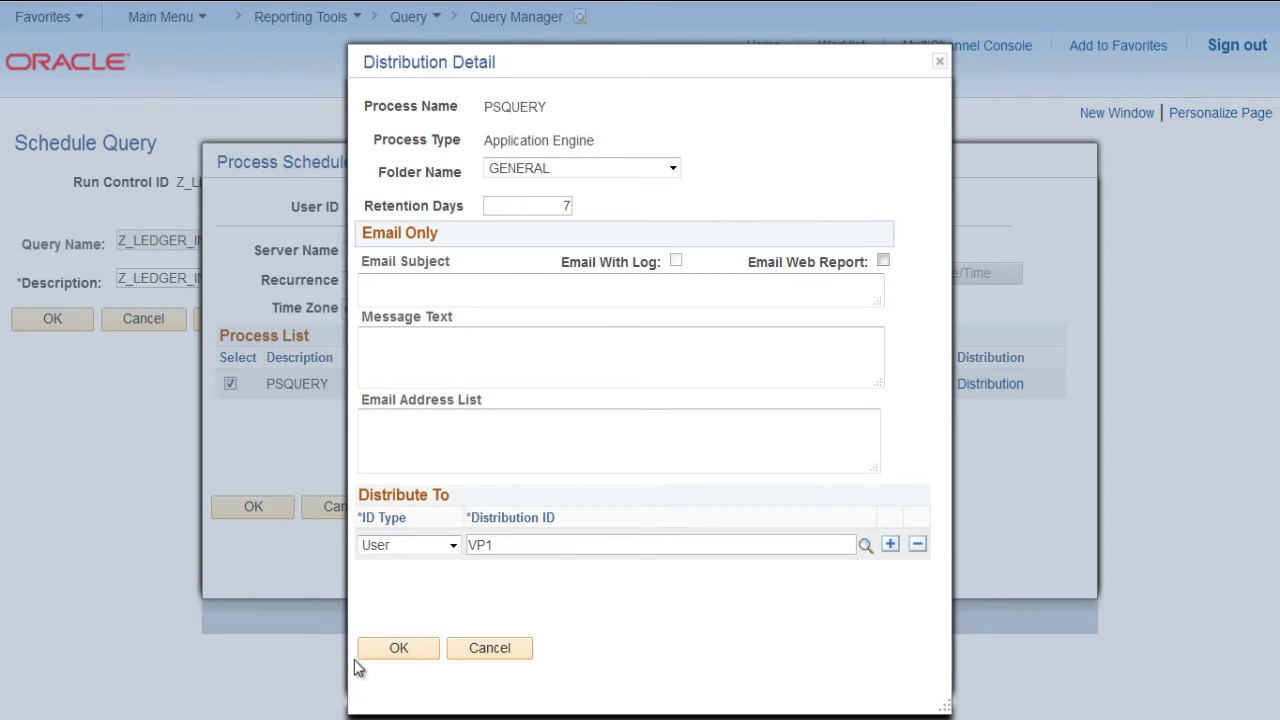
{"action": "left_click", "coordinate": [379, 655]}
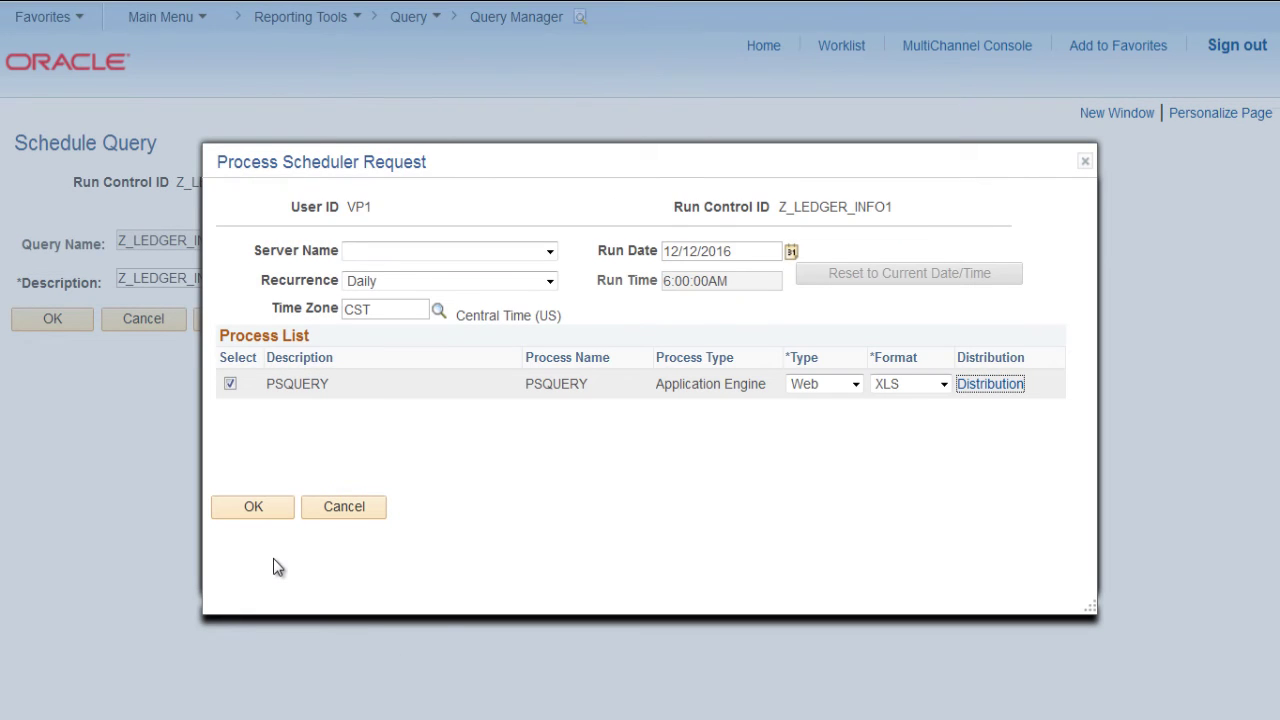
{"action": "left_click", "coordinate": [272, 510]}
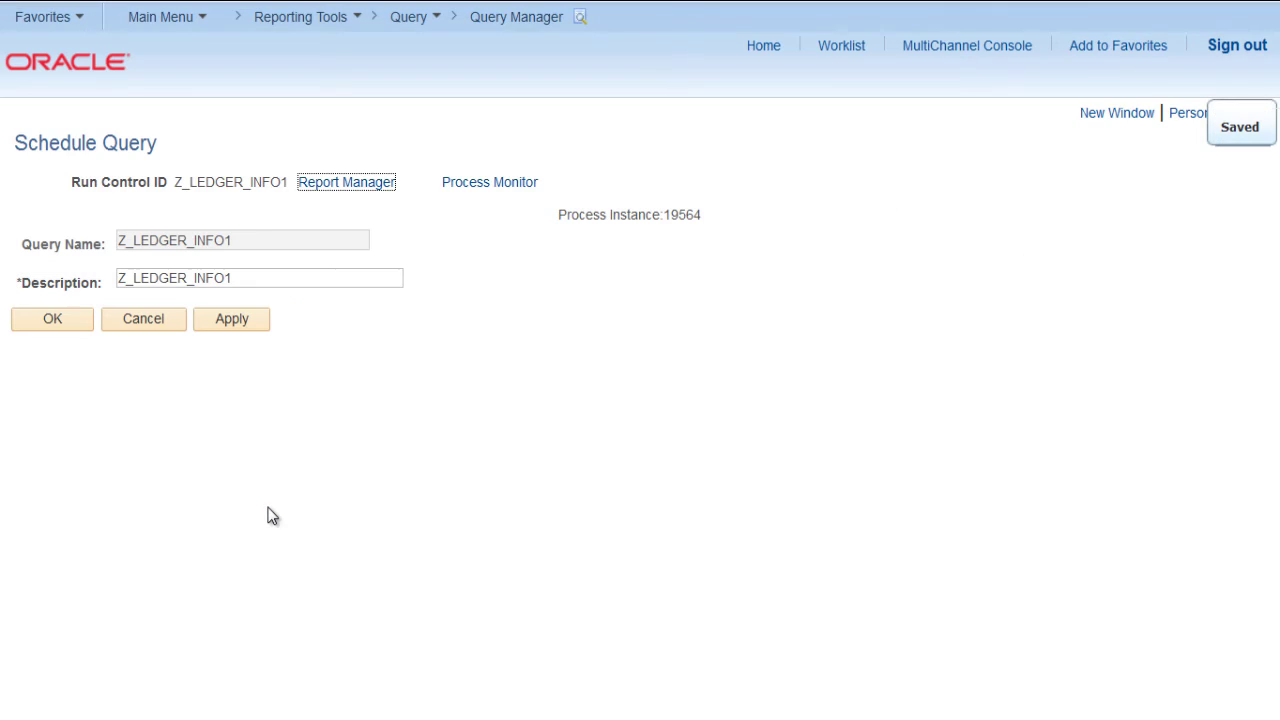
{"action": "left_click", "coordinate": [63, 322]}
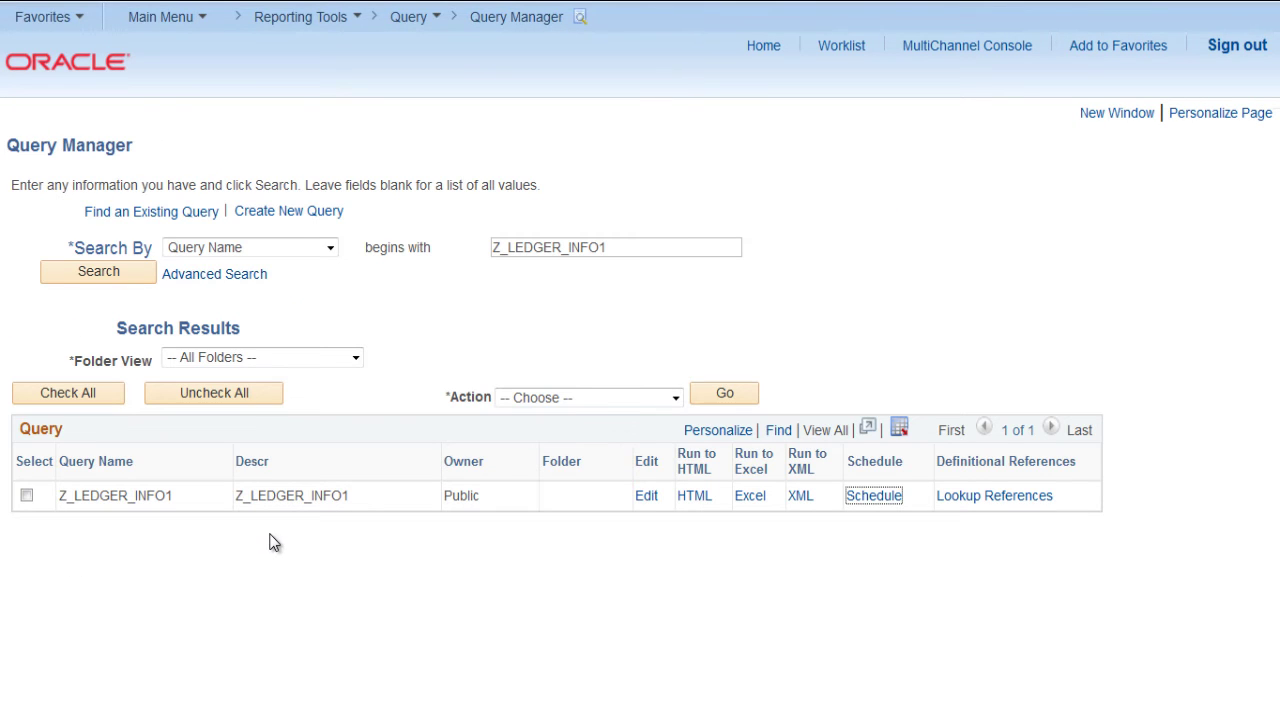
- Open the Process Monitor from the existing Z_LEDGER_INFO1 run control of the scheduled query
{"action": "left_click", "coordinate": [877, 501]}
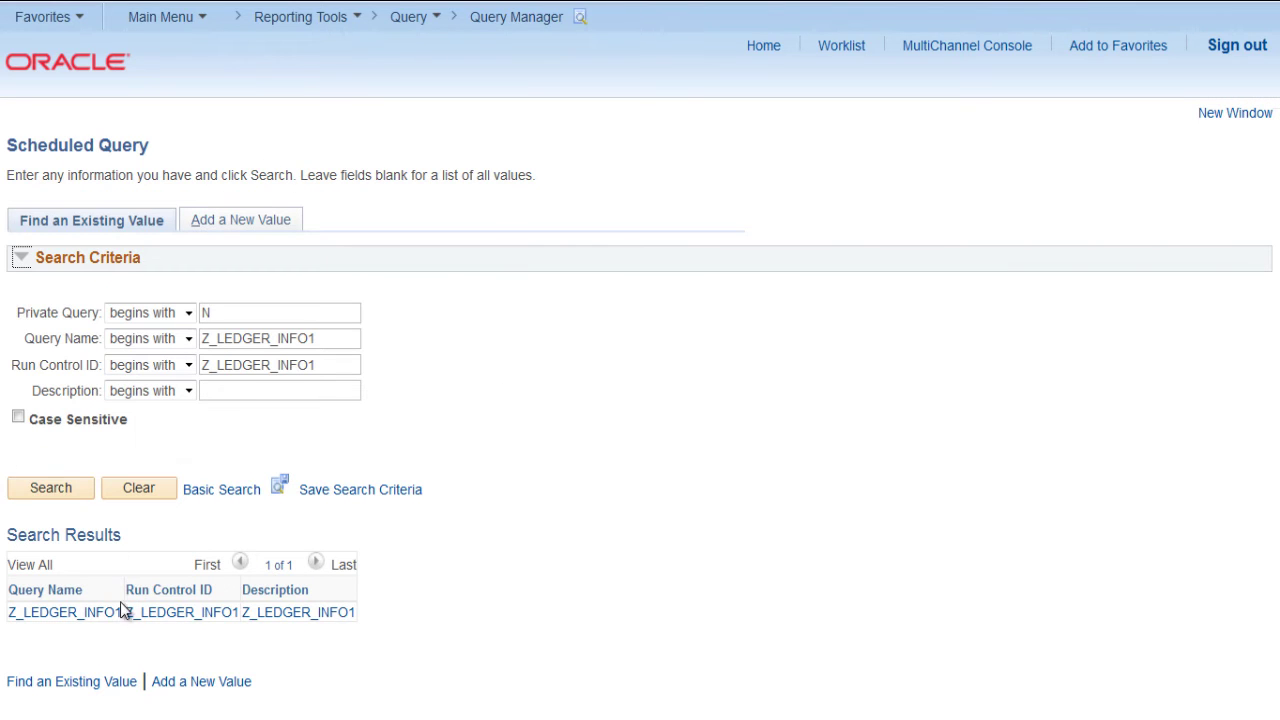
{"action": "left_click", "coordinate": [108, 613]}
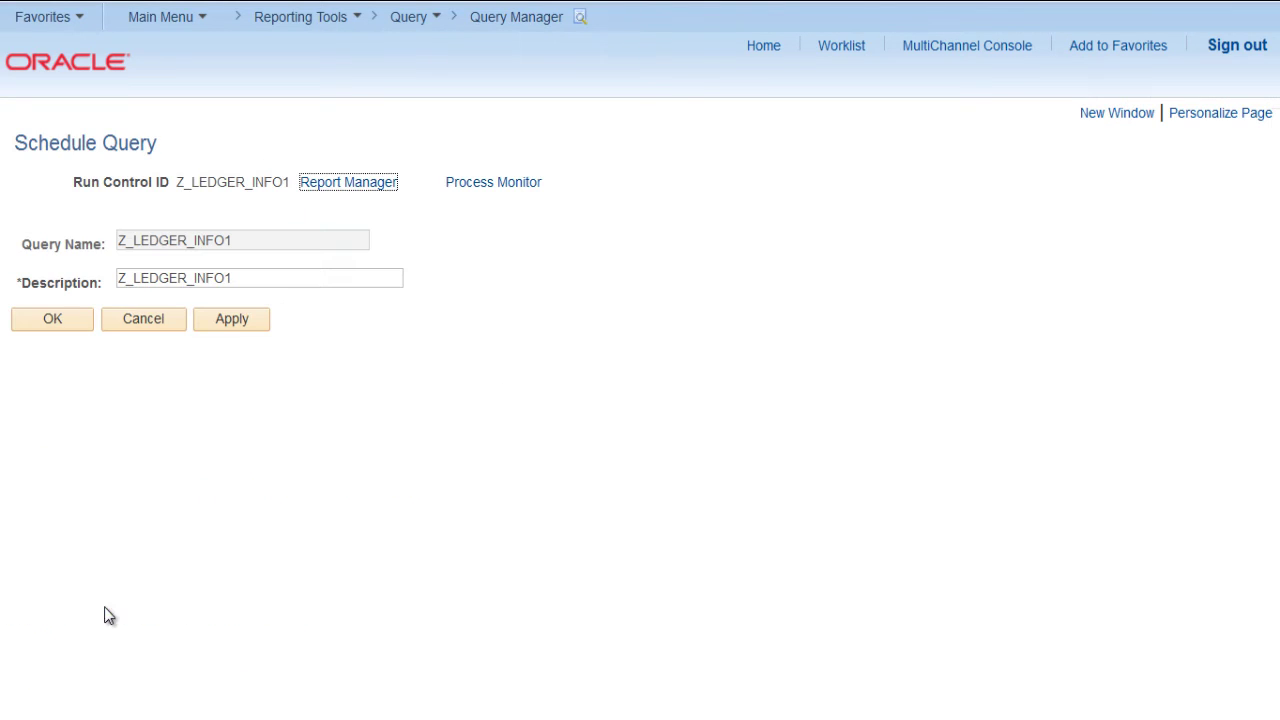
{"action": "left_click", "coordinate": [480, 195]}
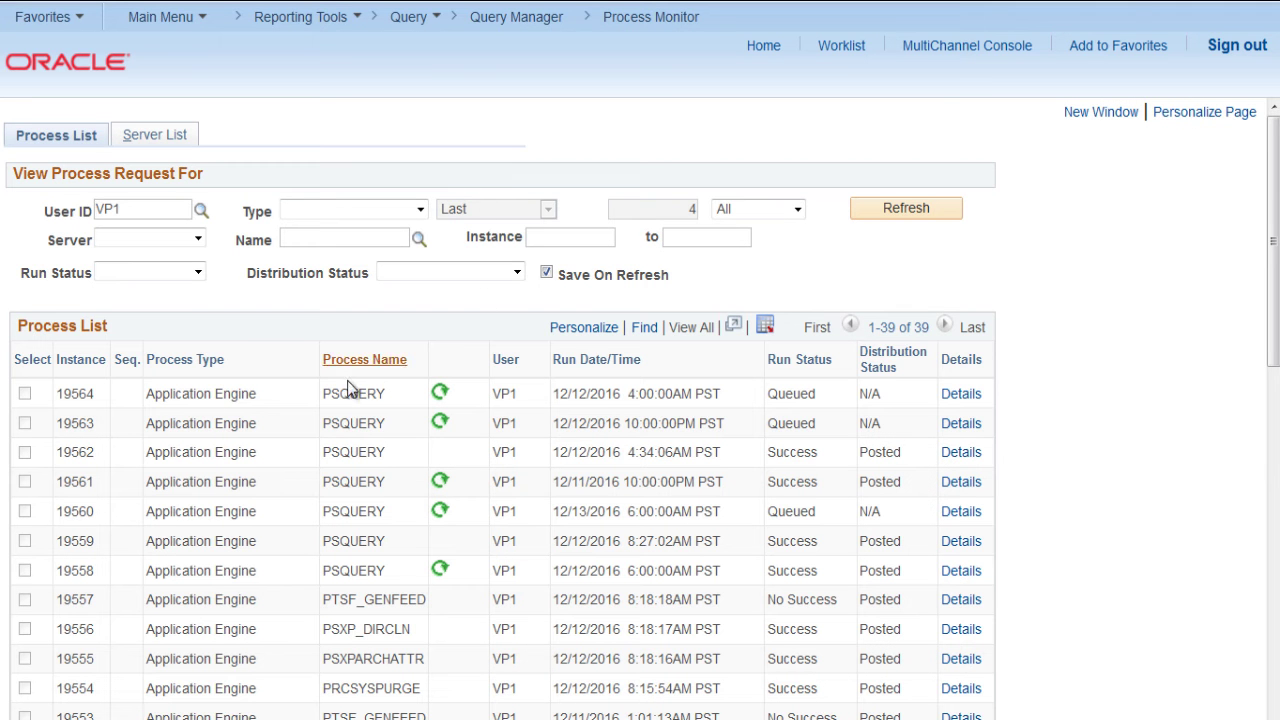
- Review the newest PSQUERY request in the process list, including its recurring job details, and return to the list
{"action": "left_click_drag", "start_coordinate": [120, 397], "coordinate": [447, 406]}
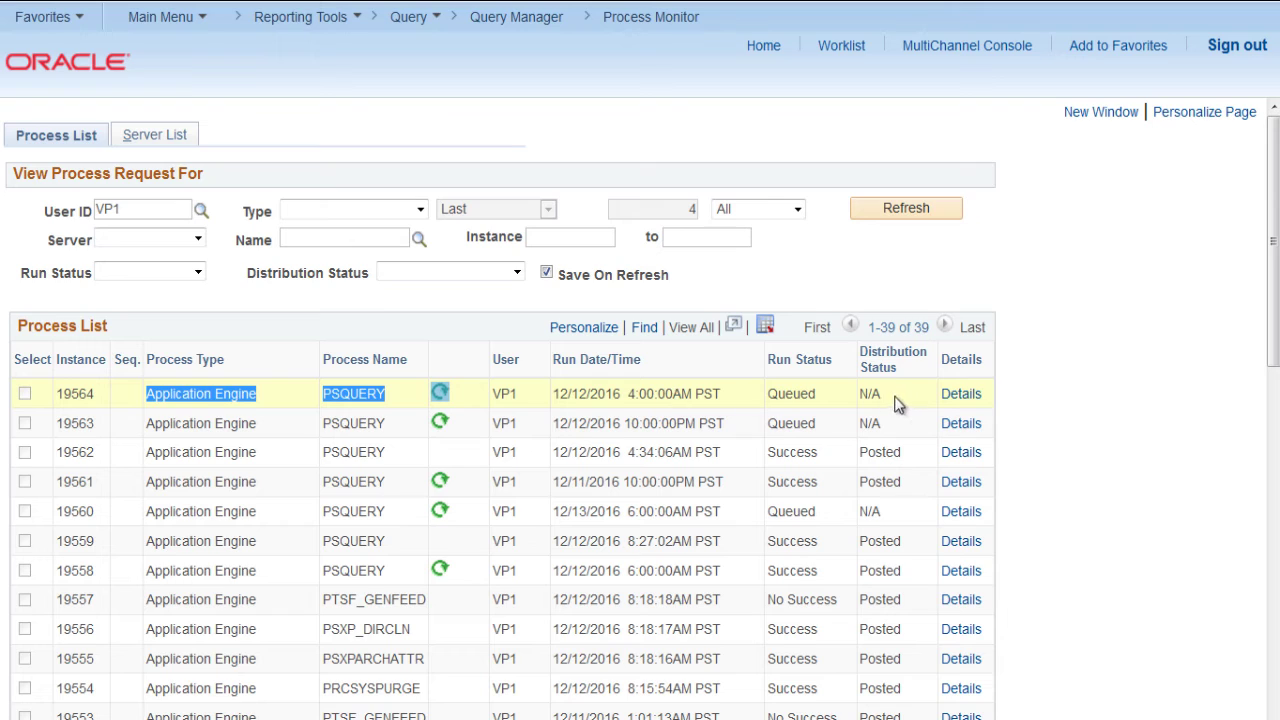
{"action": "left_click_drag", "start_coordinate": [895, 402], "coordinate": [692, 392]}
{"action": "left_click", "coordinate": [441, 398]}
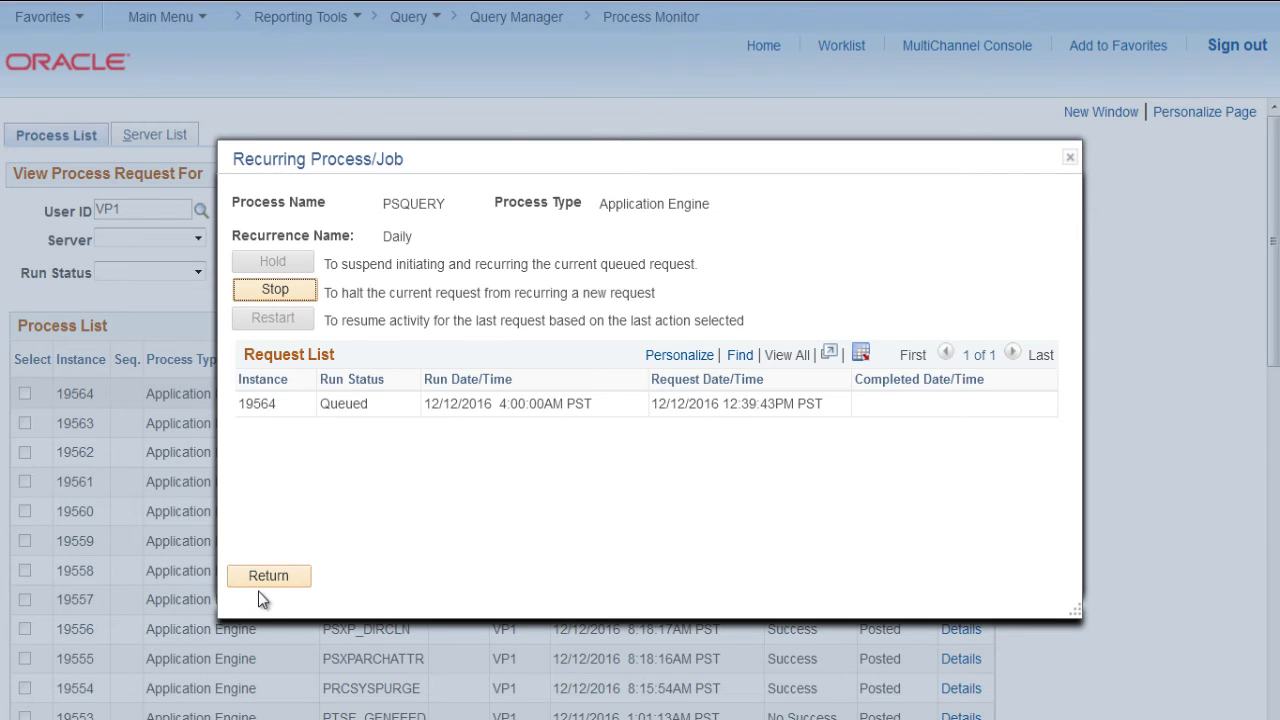
{"action": "left_click", "coordinate": [280, 576]}
{"action": "left_click", "coordinate": [280, 576]}
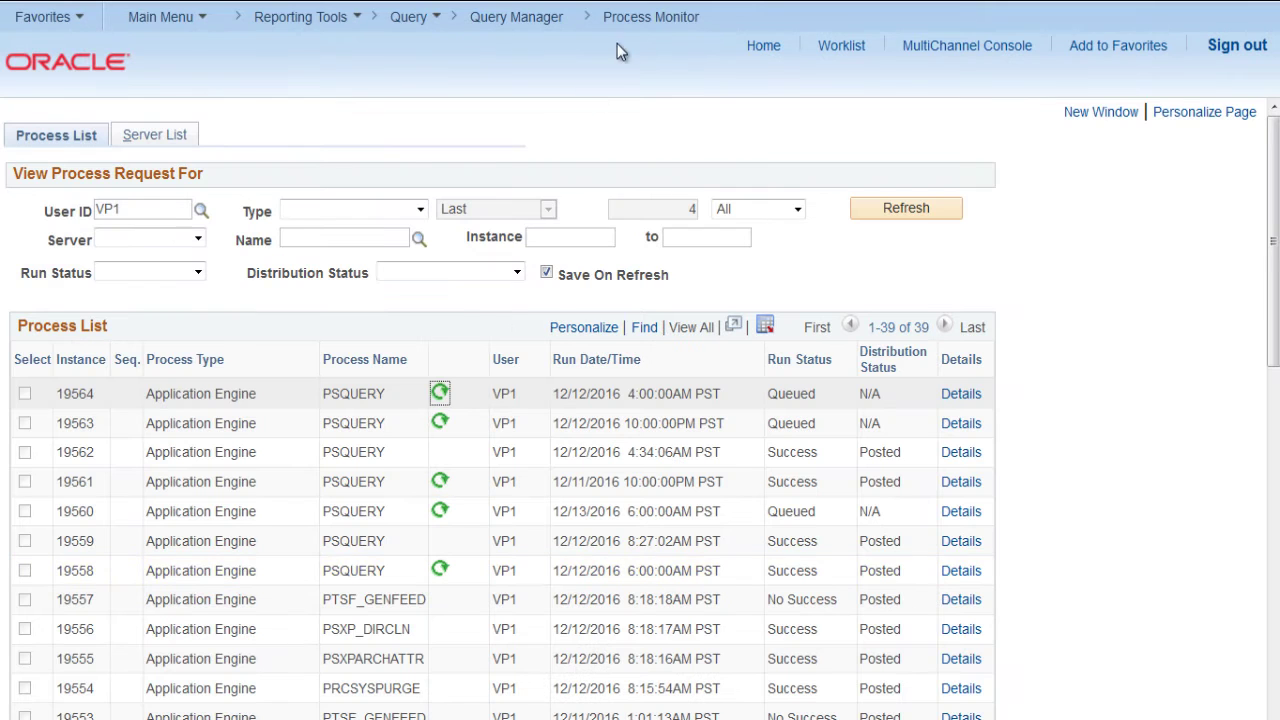
- Search Query Manager for Z_LEDGER_INFO1 and submit the query again with its existing Z_LEDGER_INFO1 run control
{"action": "left_click", "coordinate": [551, 25]}
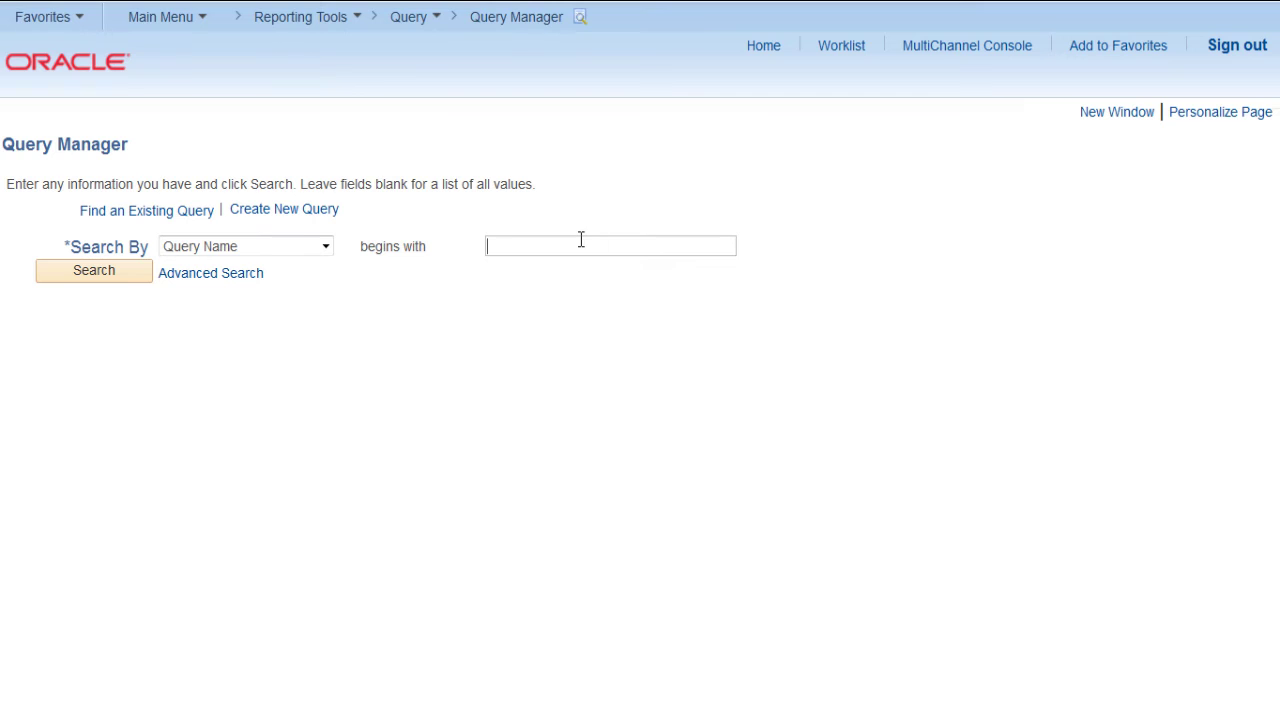
{"action": "type", "text": "Z_LEDGER_INFO1"}
{"action": "key", "text": "Return"}
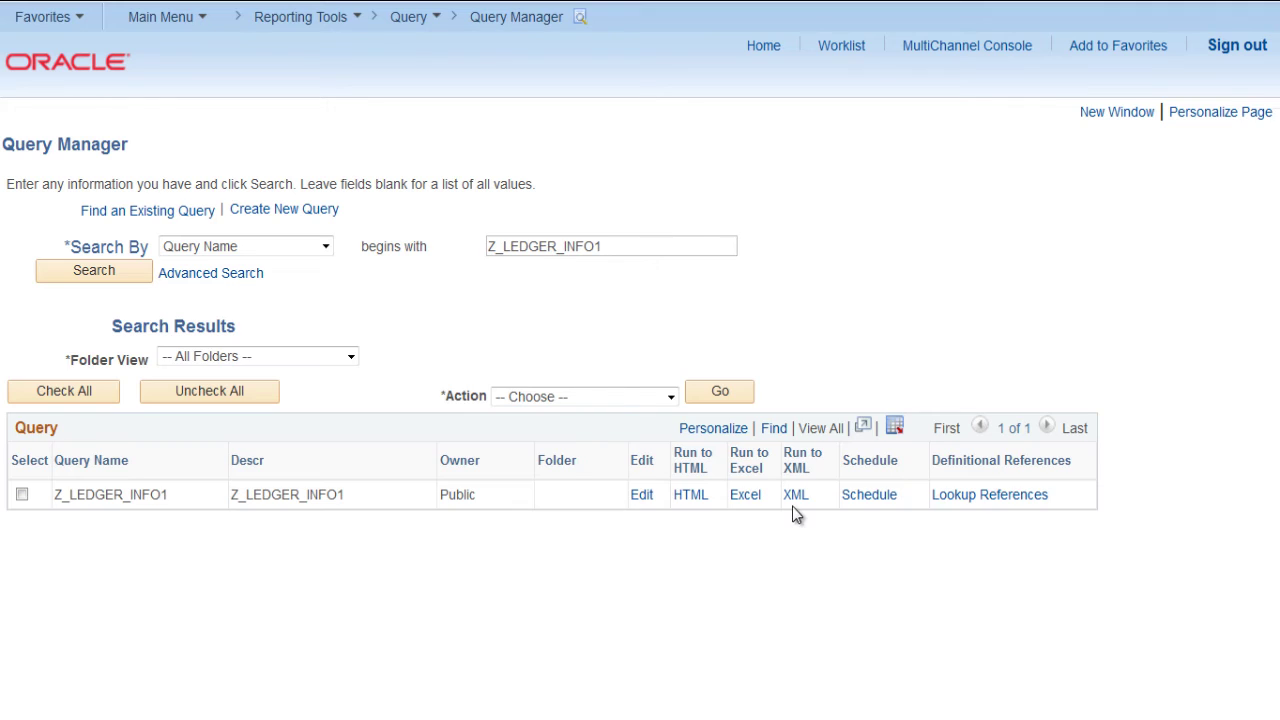
{"action": "left_click", "coordinate": [869, 495]}
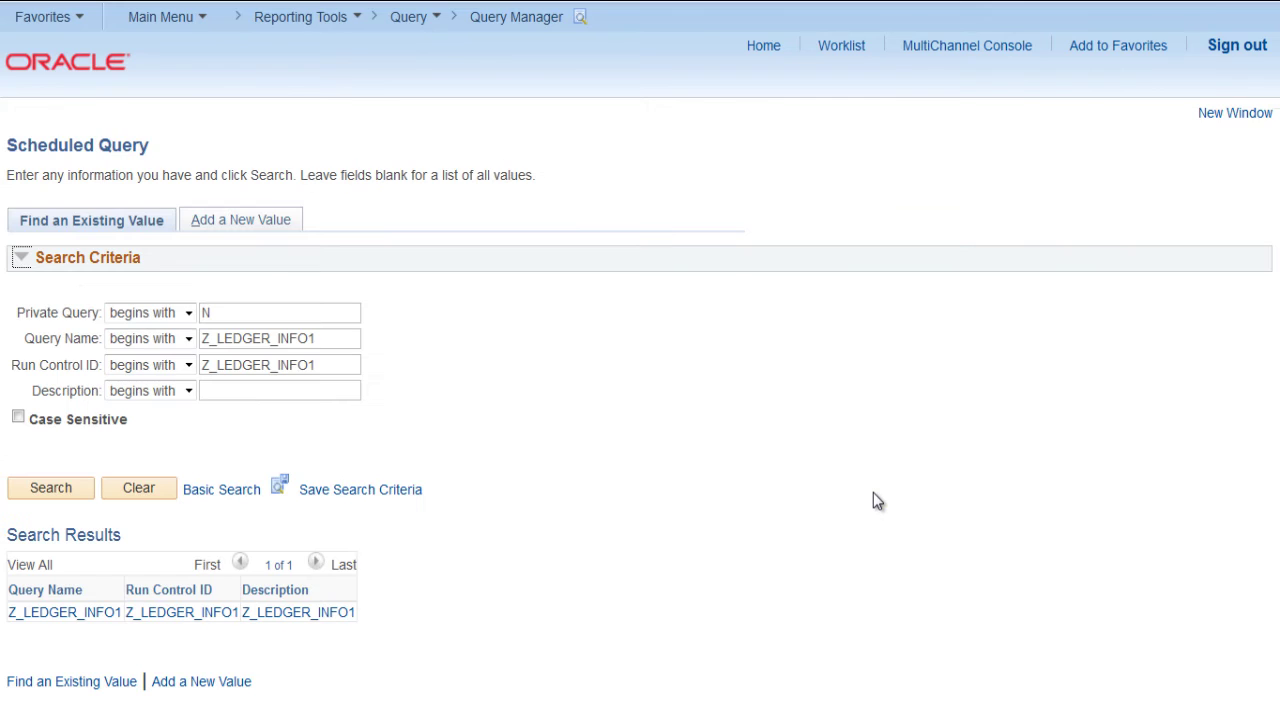
{"action": "left_click", "coordinate": [61, 613]}
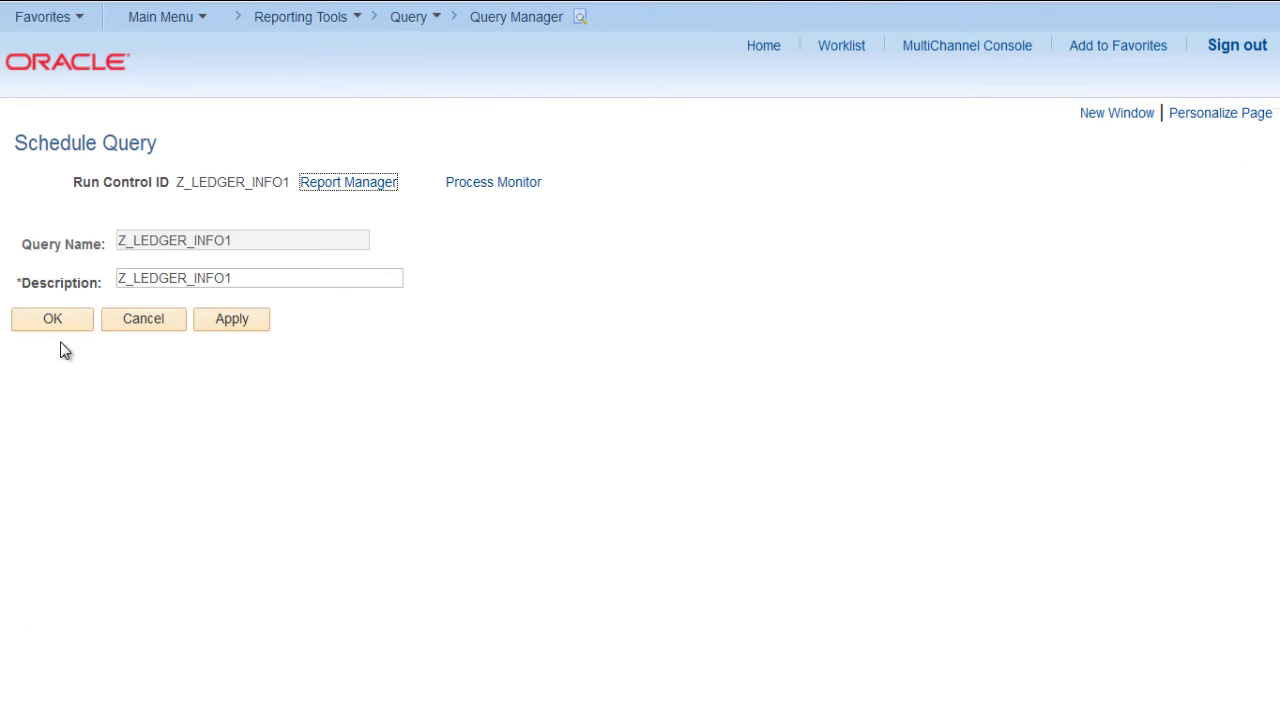
{"action": "left_click", "coordinate": [68, 316]}
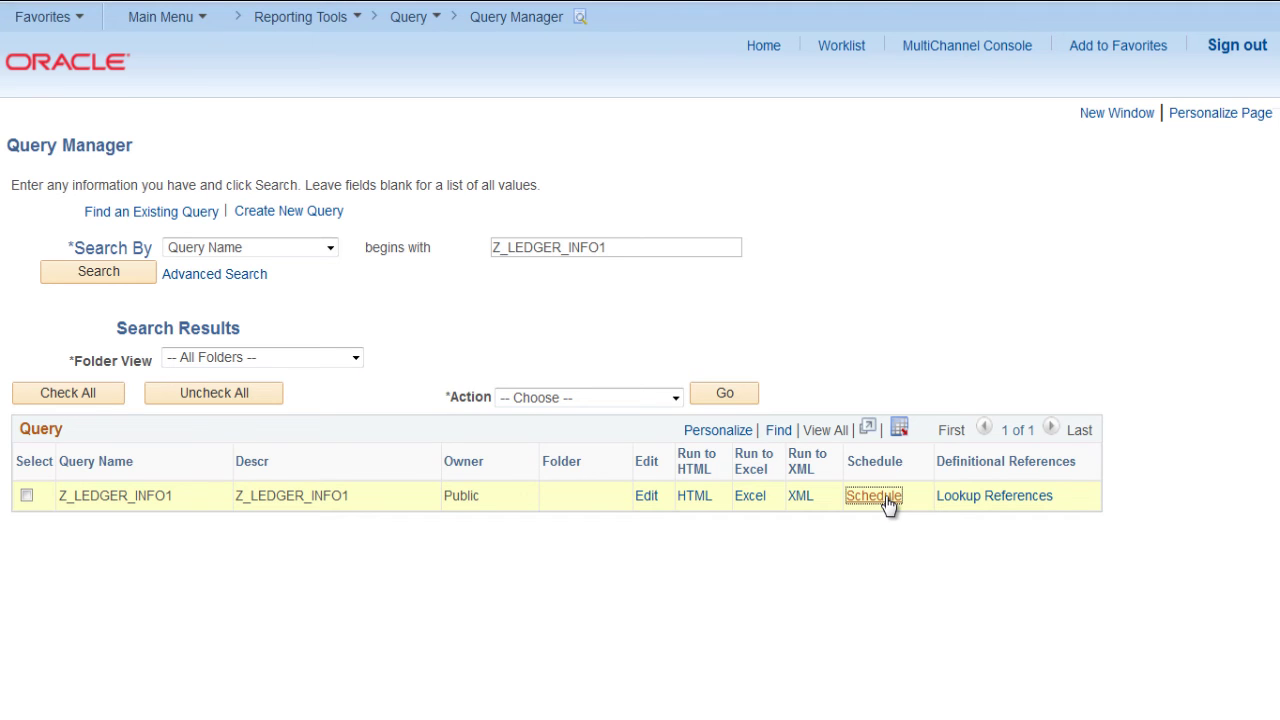
- Reopen the Z_LEDGER_INFO1 run control from the query's scheduling page and go to its process list
{"action": "left_click", "coordinate": [874, 496]}
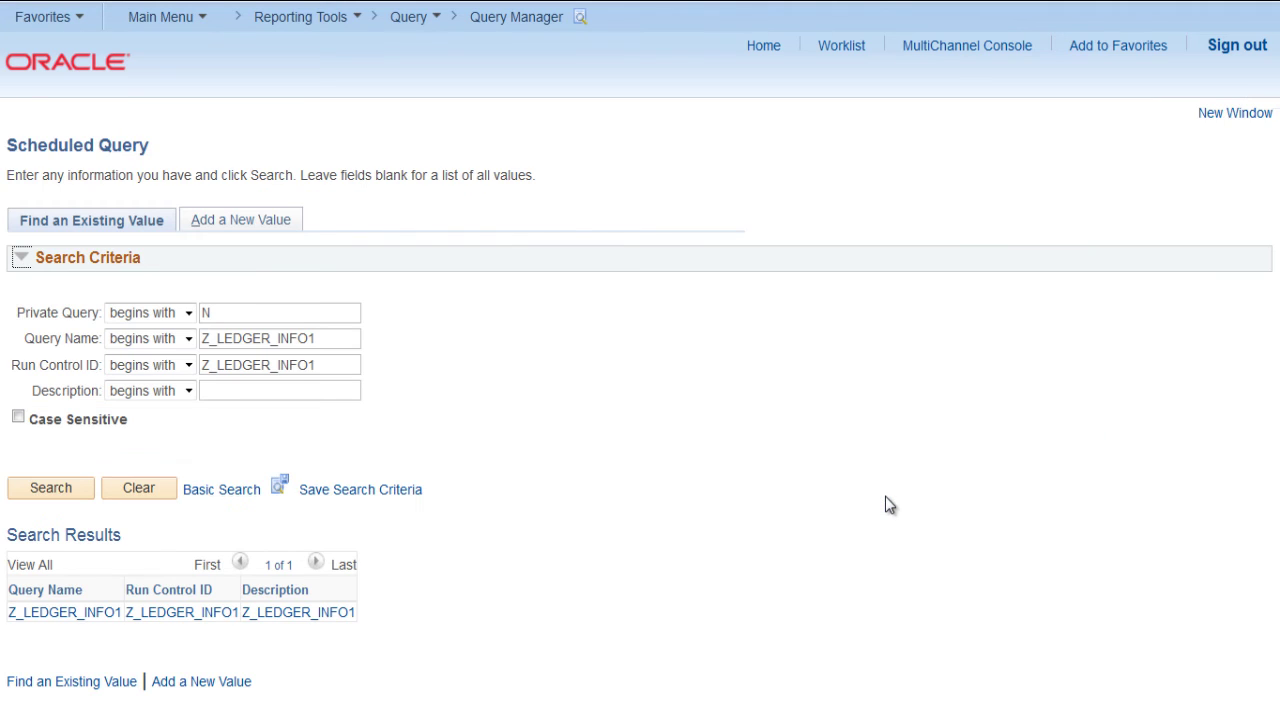
{"action": "left_click", "coordinate": [85, 613]}
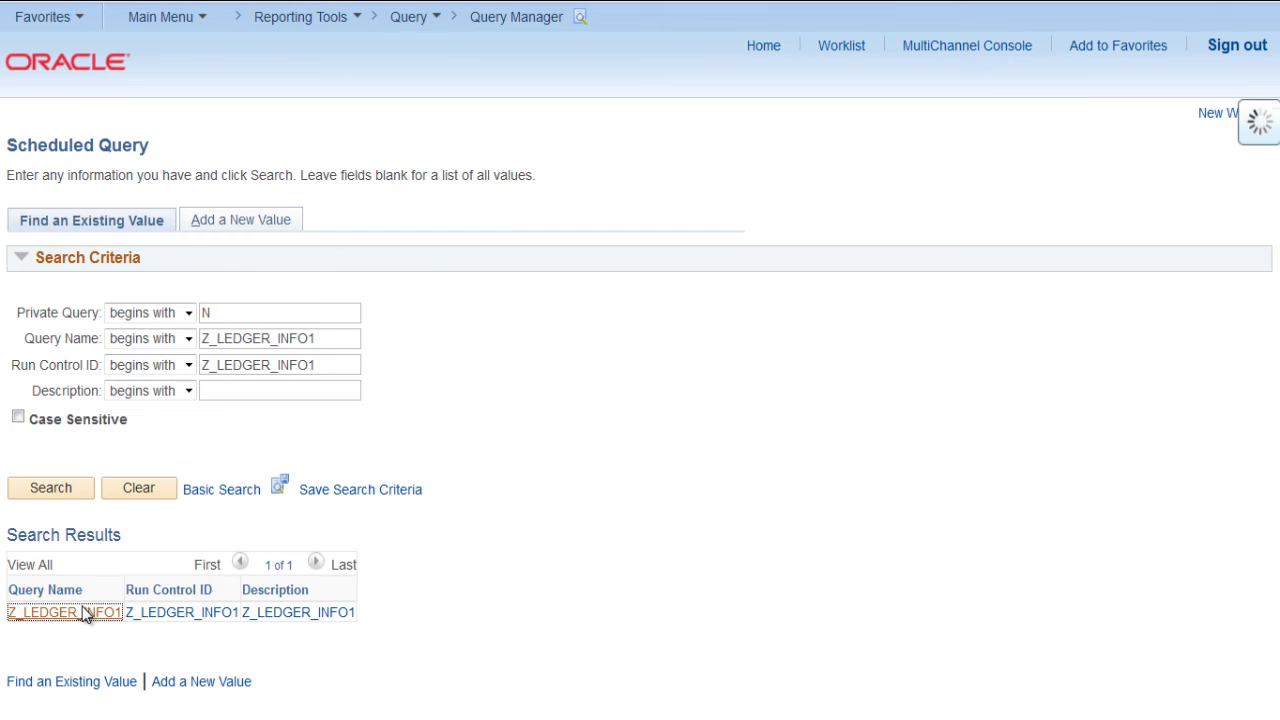
{"action": "left_click", "coordinate": [508, 190]}
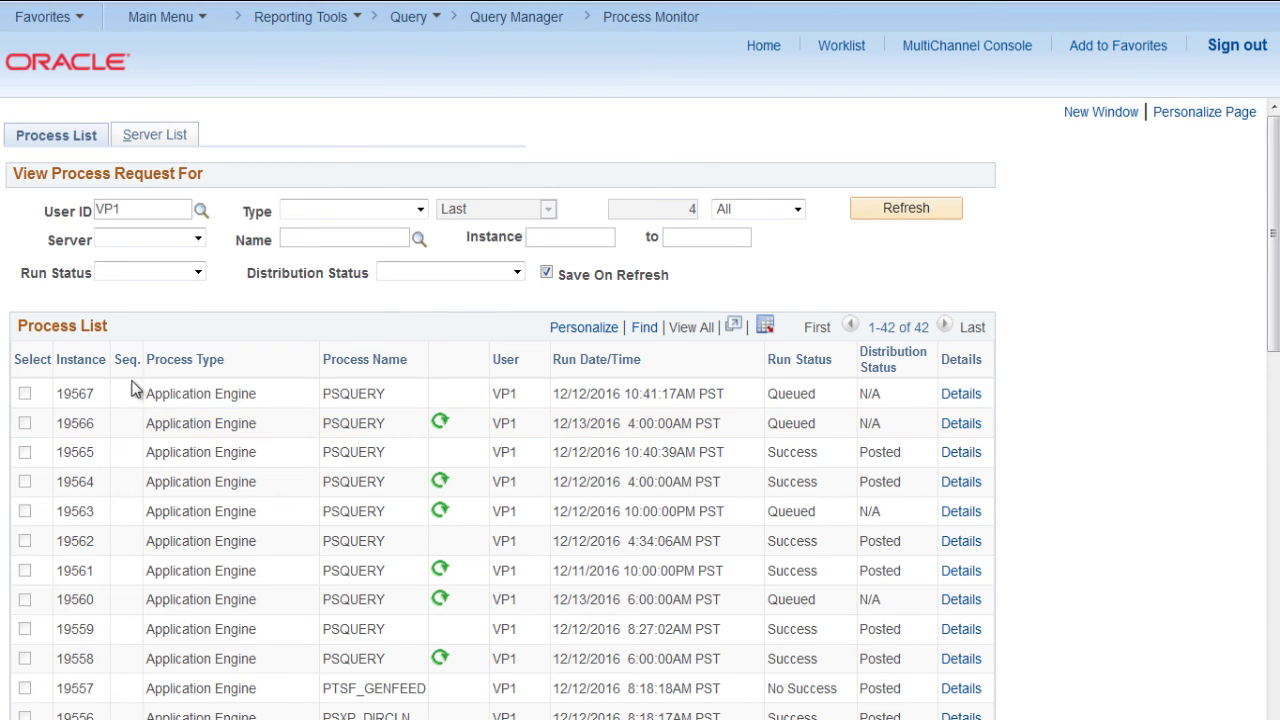
- Refresh the process list repeatedly to check the run and distribution status of the newest PSQUERY process
{"action": "left_click_drag", "start_coordinate": [72, 393], "coordinate": [857, 393]}
{"action": "left_click", "coordinate": [936, 208]}
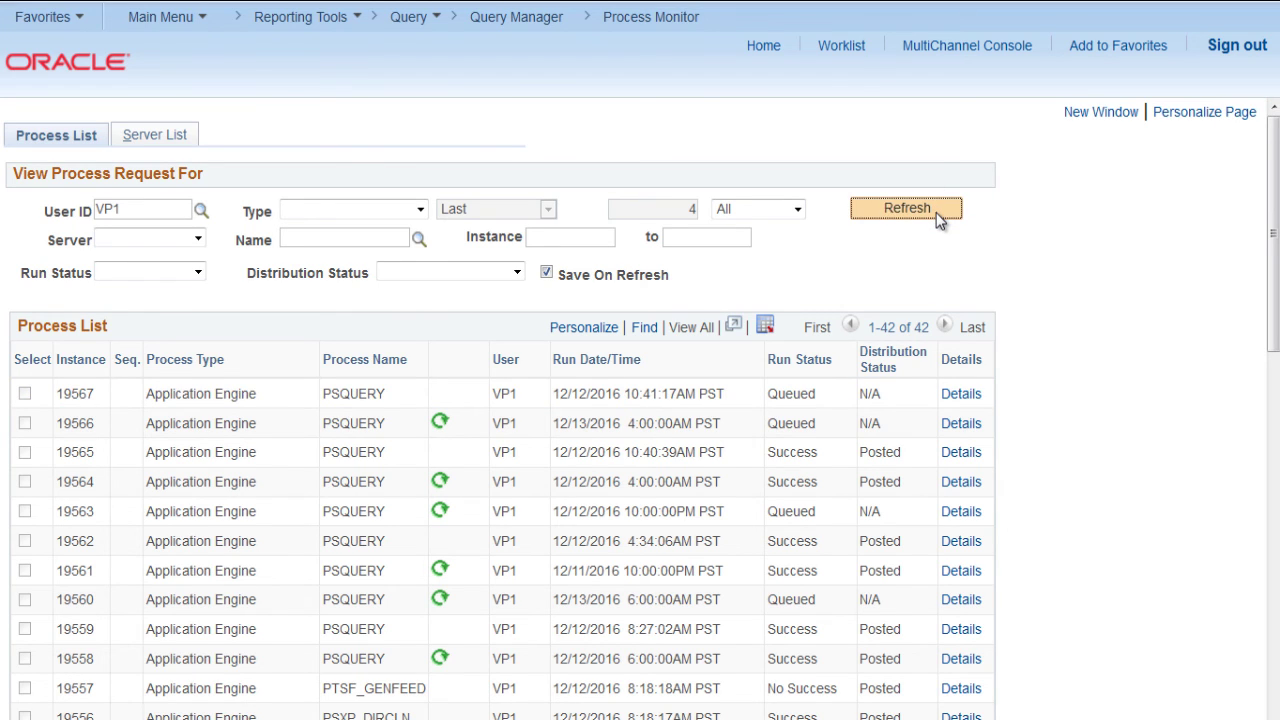
{"action": "left_click_drag", "start_coordinate": [779, 393], "coordinate": [855, 398]}
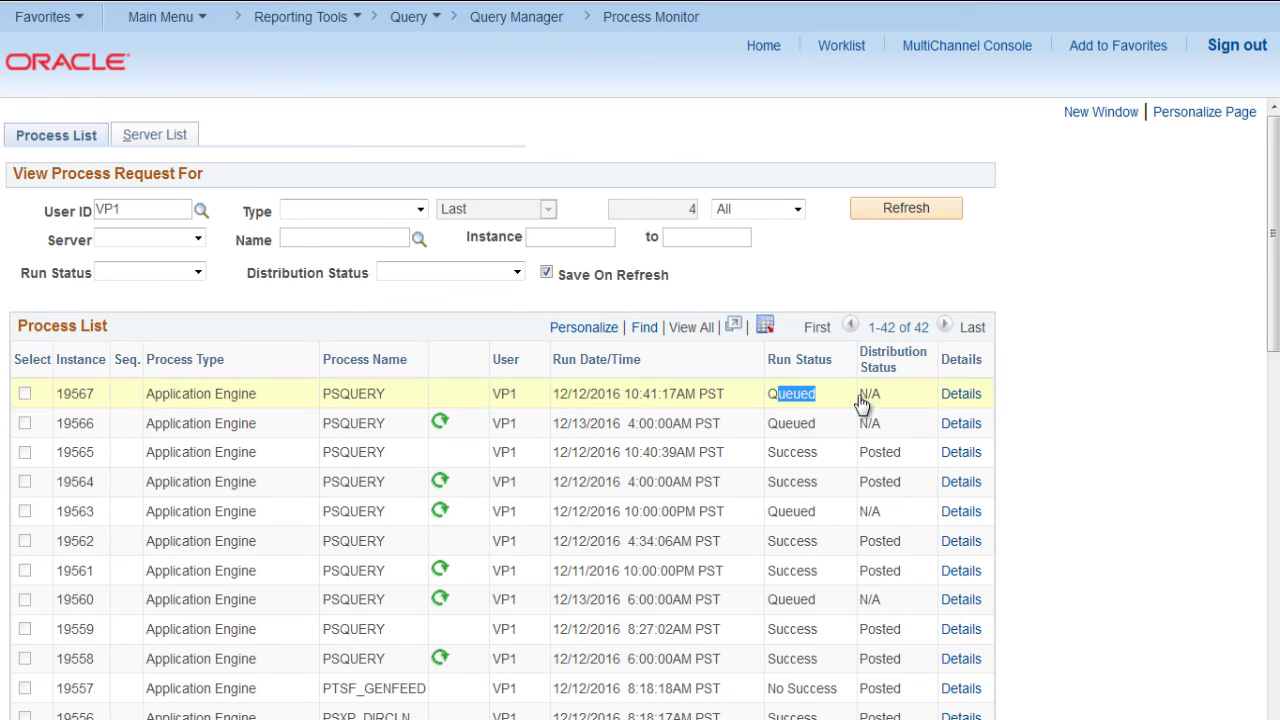
{"action": "left_click", "coordinate": [930, 211]}
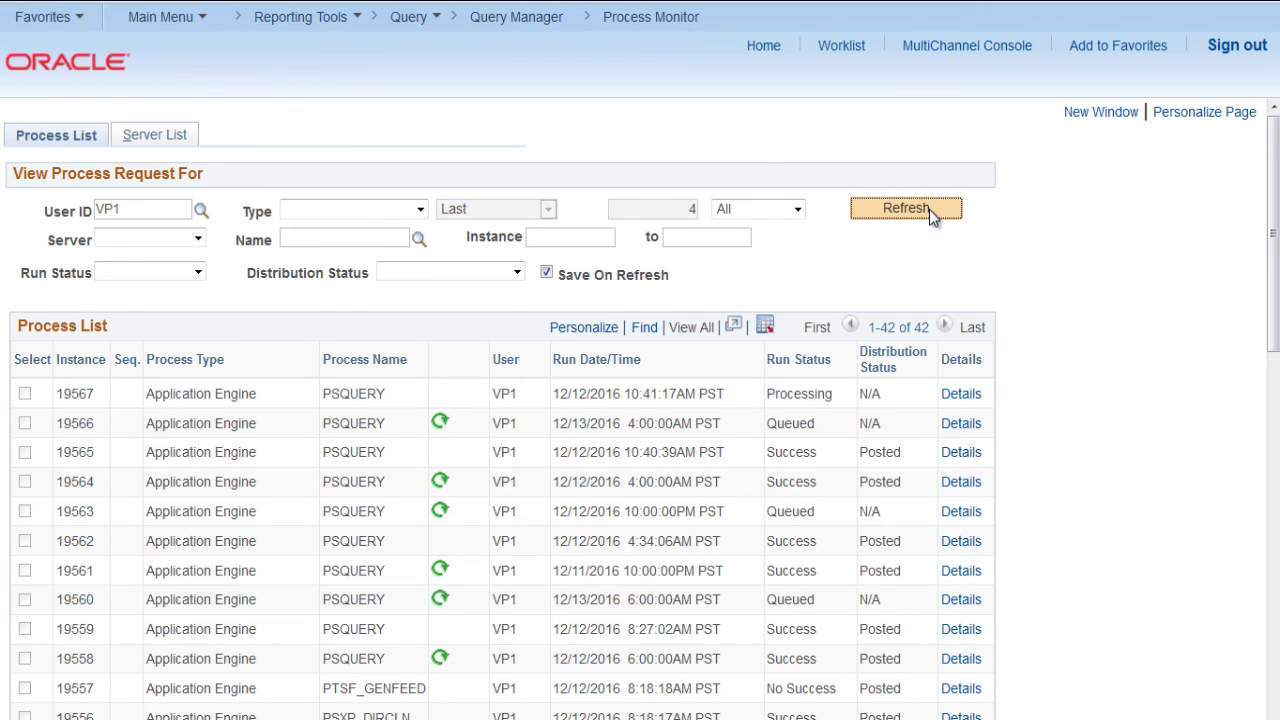
{"action": "left_click", "coordinate": [929, 209]}
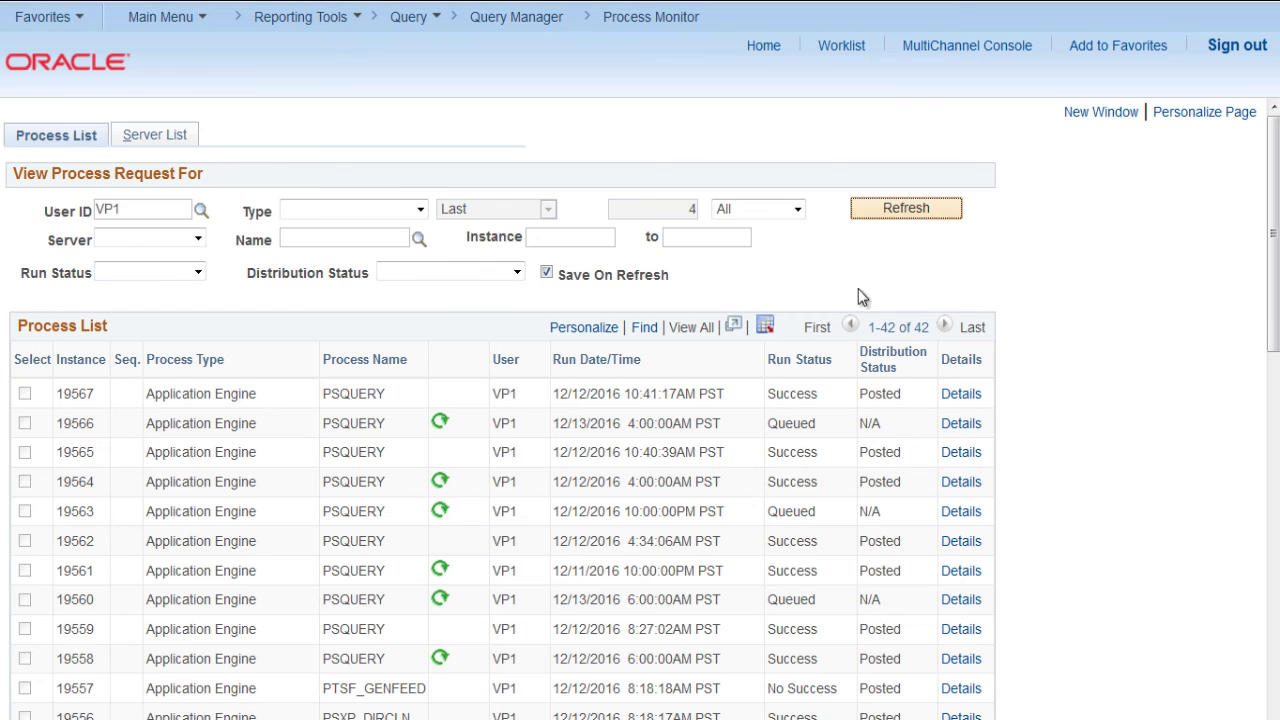
{"action": "left_click_drag", "start_coordinate": [770, 398], "coordinate": [918, 407]}
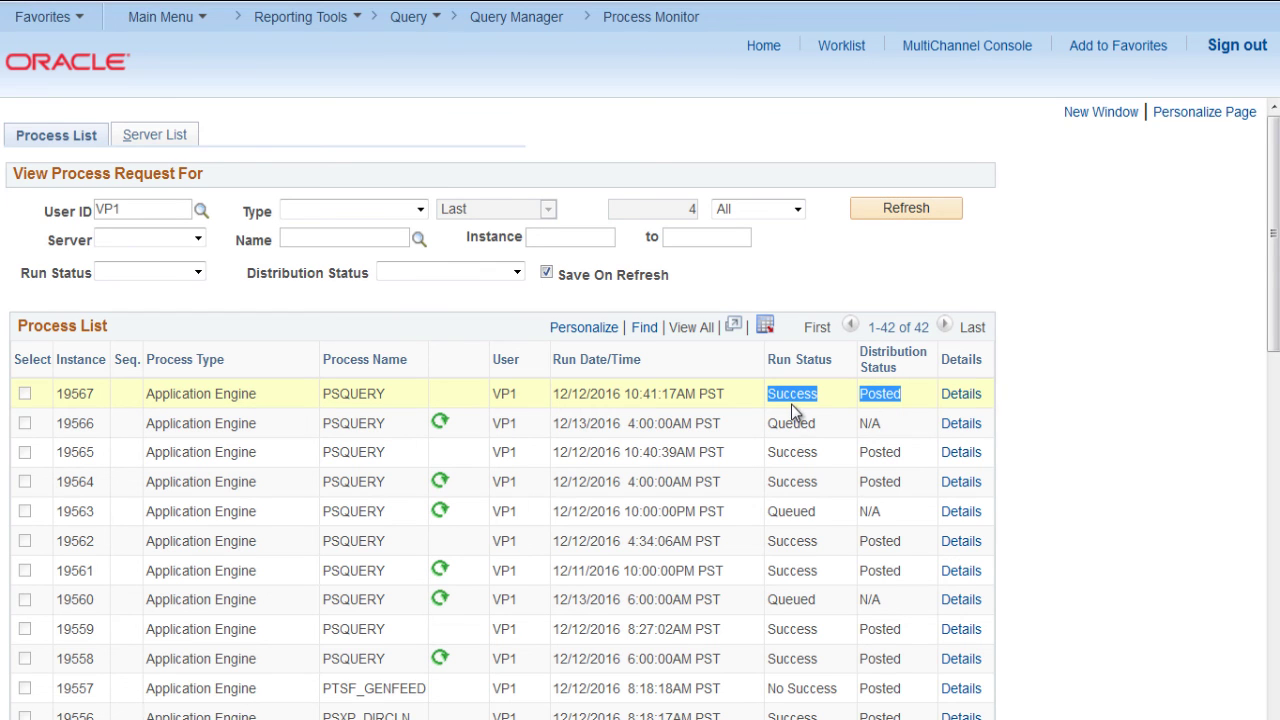
- Open the output file Z_LEDGER_INFO1-19567.xls from the newest PSQUERY process's log and trace files in Microsoft Office Excel
{"action": "left_click", "coordinate": [966, 393]}
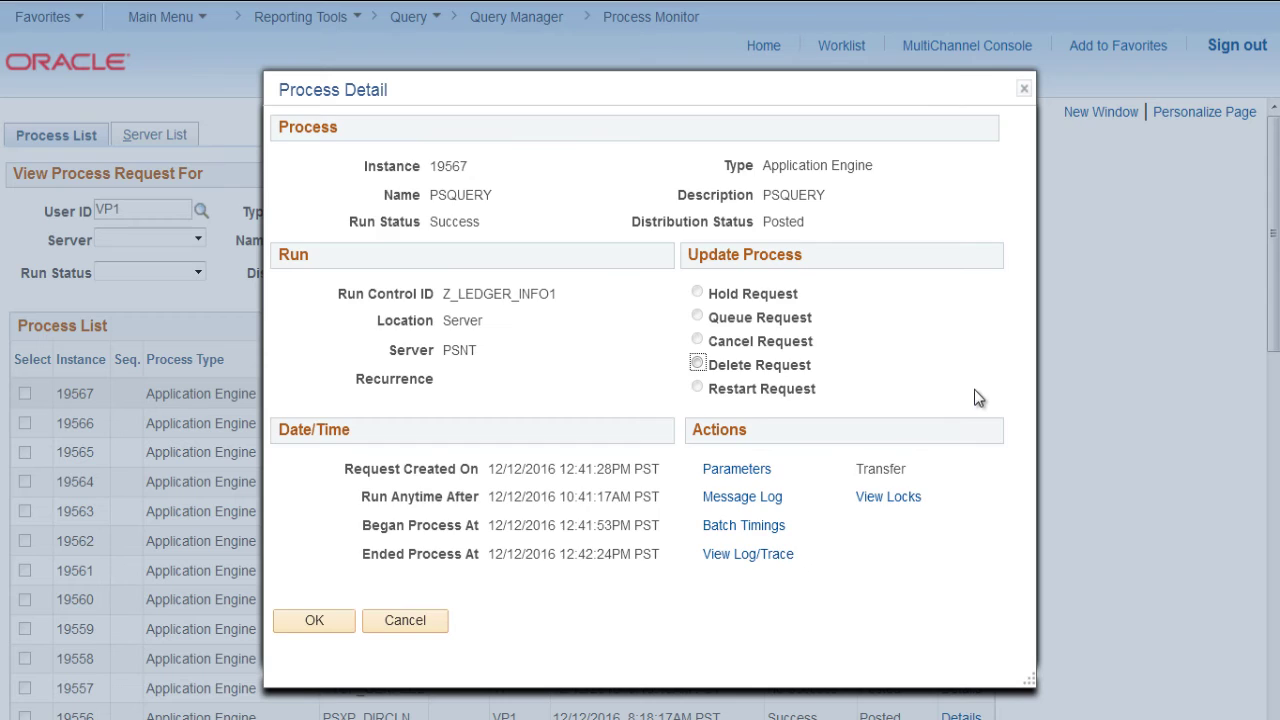
{"action": "left_click", "coordinate": [751, 555]}
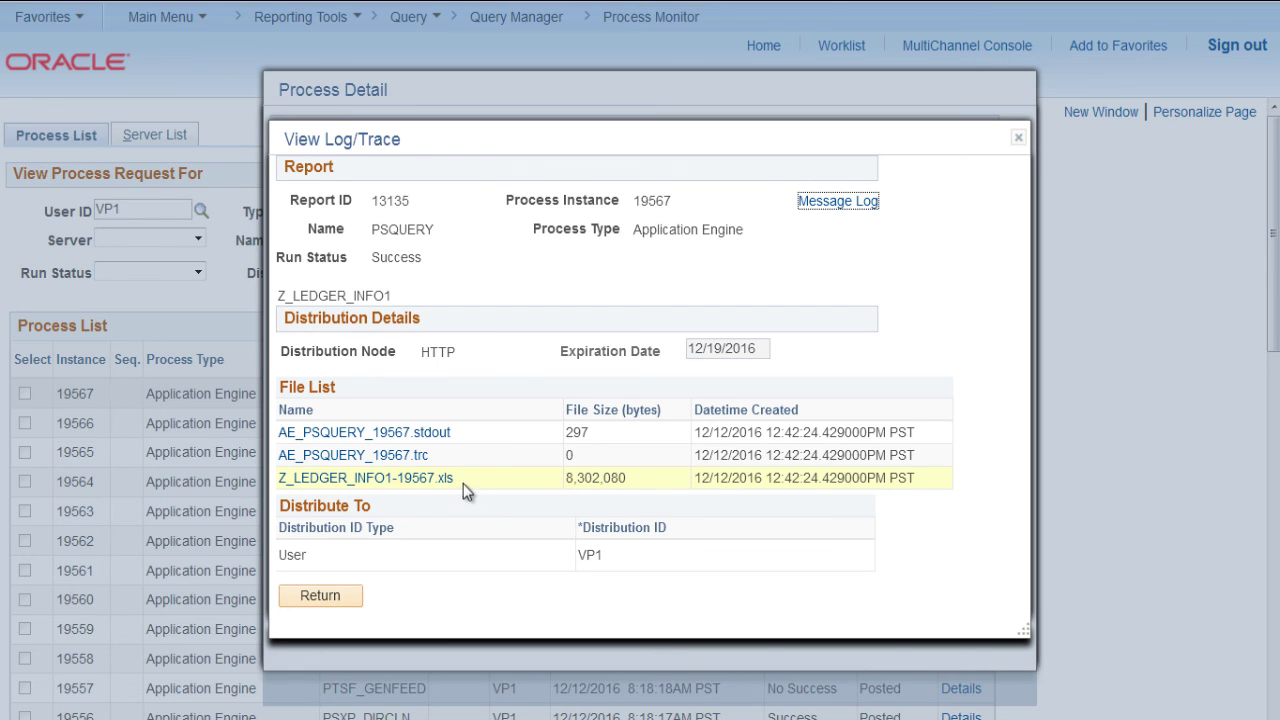
{"action": "left_click", "coordinate": [443, 483]}
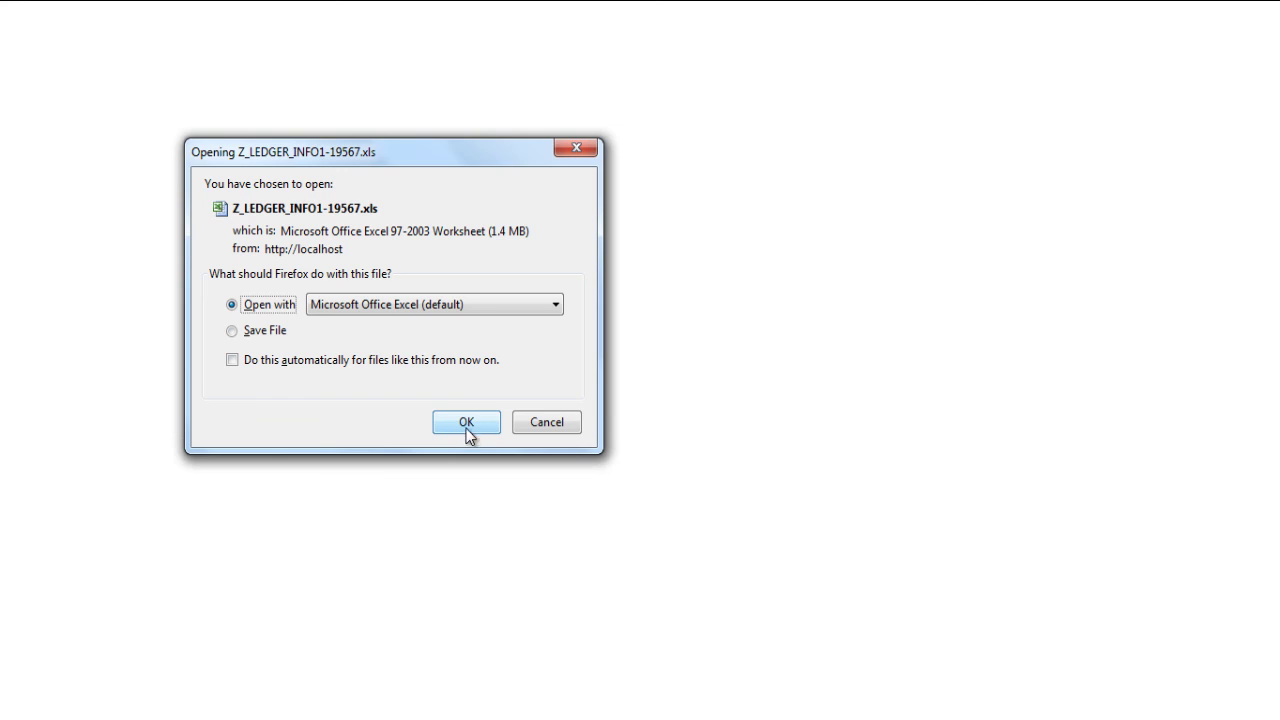
{"action": "left_click", "coordinate": [468, 427]}
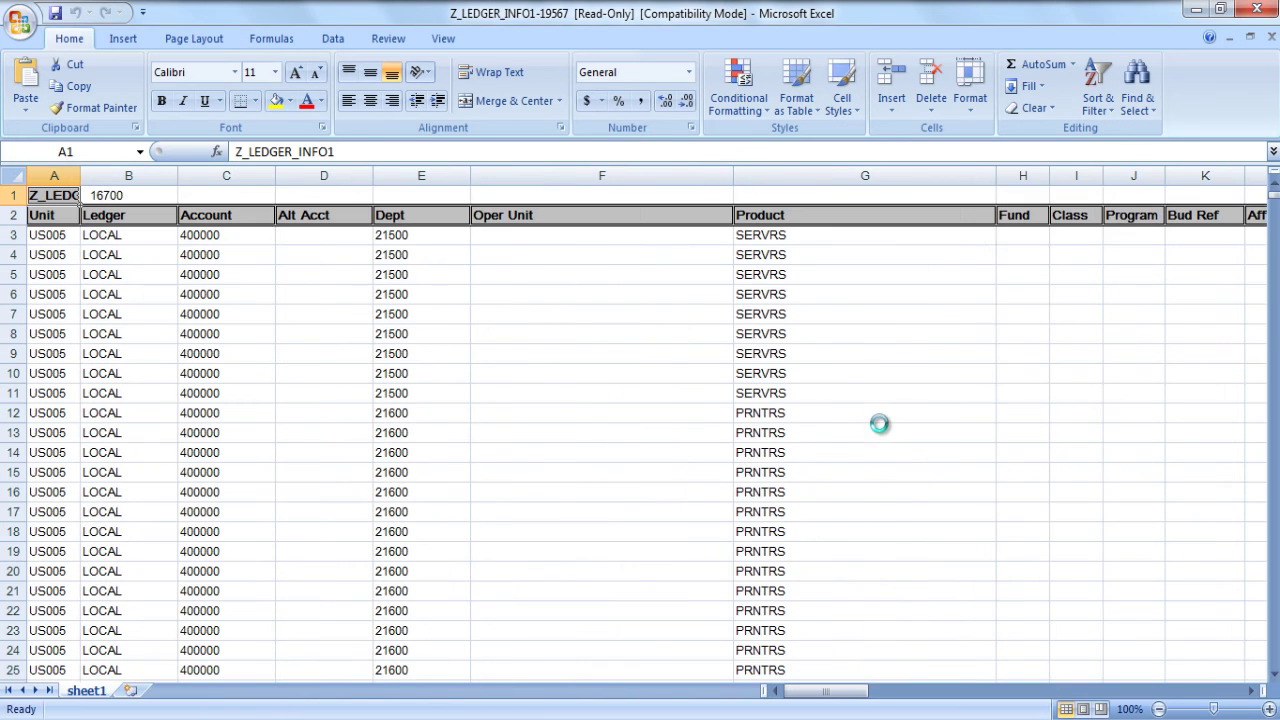
- Autofit all columns of sheet1 to their contents and view the ledger data down to its last rows
{"action": "left_click", "coordinate": [880, 427]}
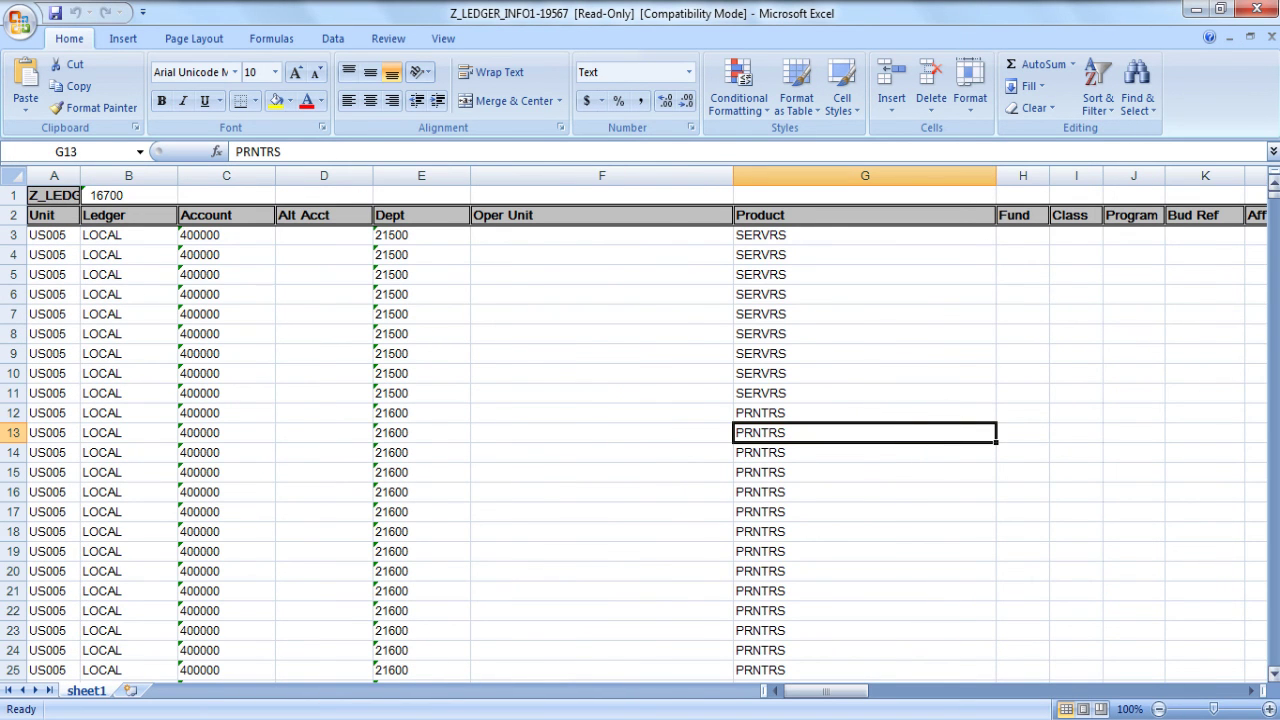
{"action": "key", "text": "ctrl+a"}
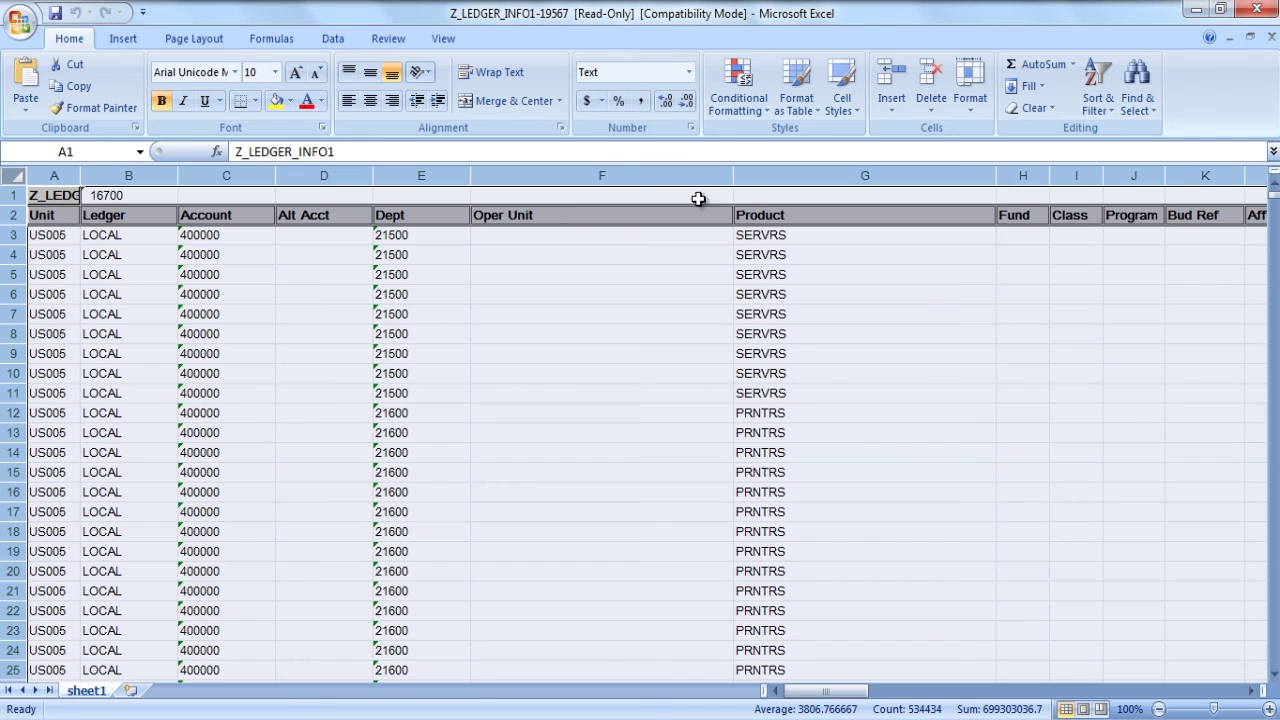
{"action": "double_click", "coordinate": [726, 175]}
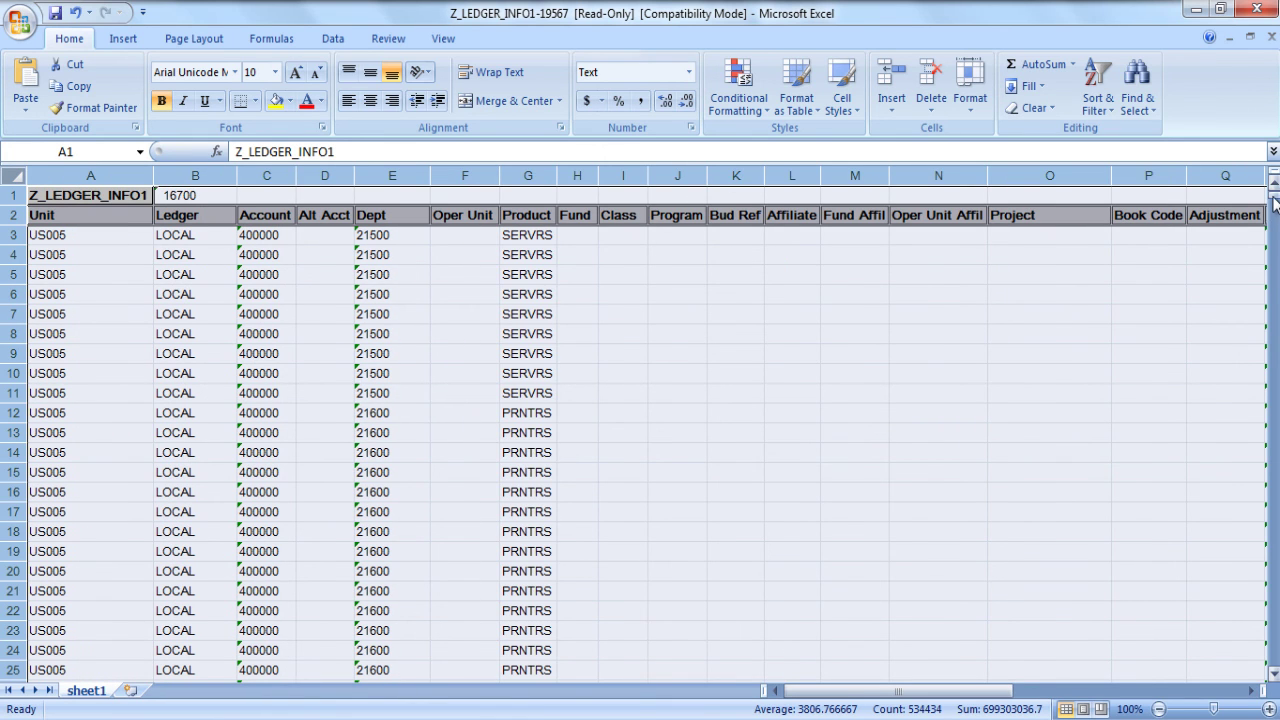
{"action": "left_click_drag", "start_coordinate": [1274, 204], "coordinate": [1274, 660]}
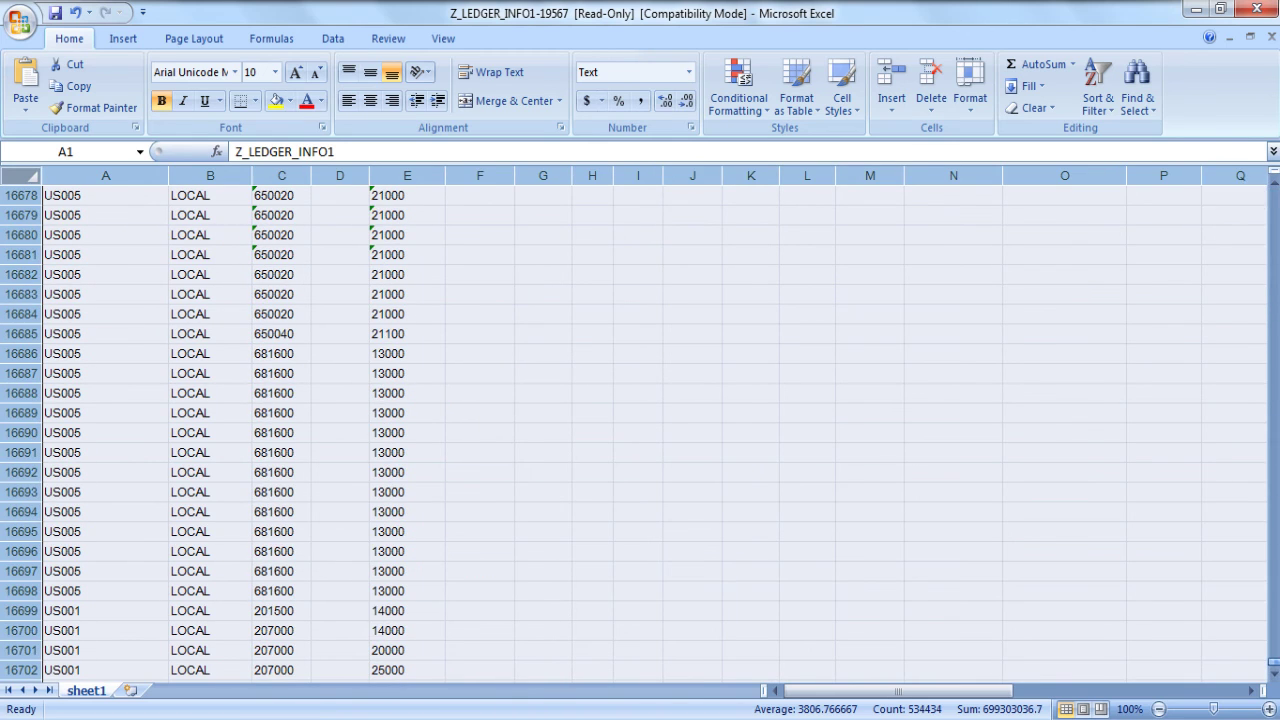